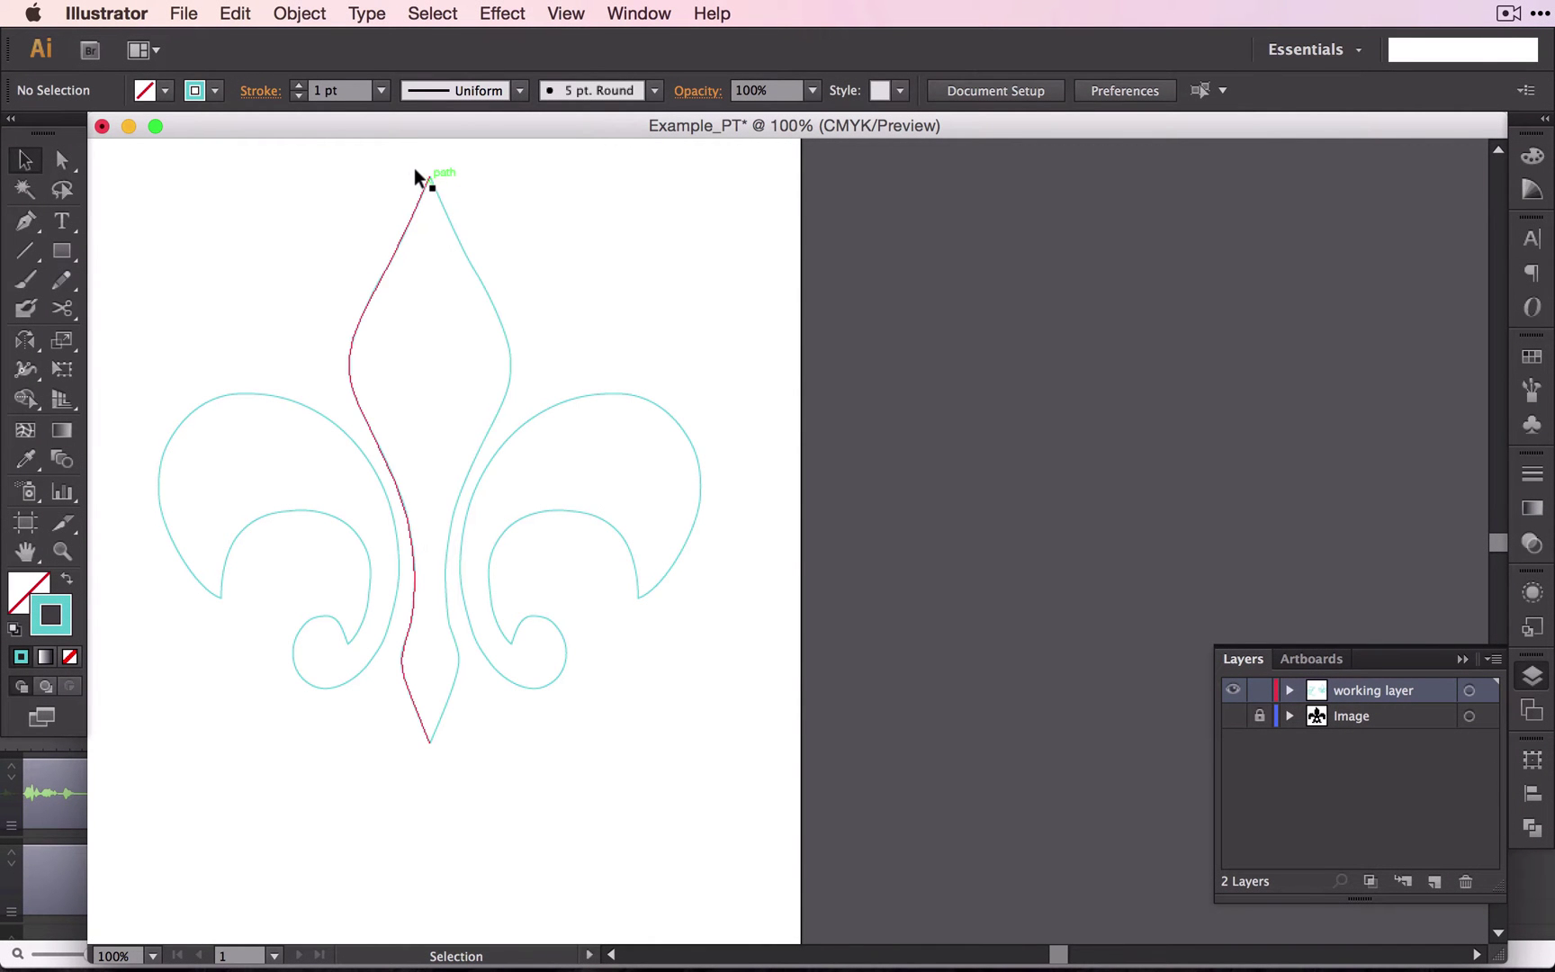
Move the left half of the central petal so its top end point meets the right half's top end point.
scroll(414, 167, "up", 5)
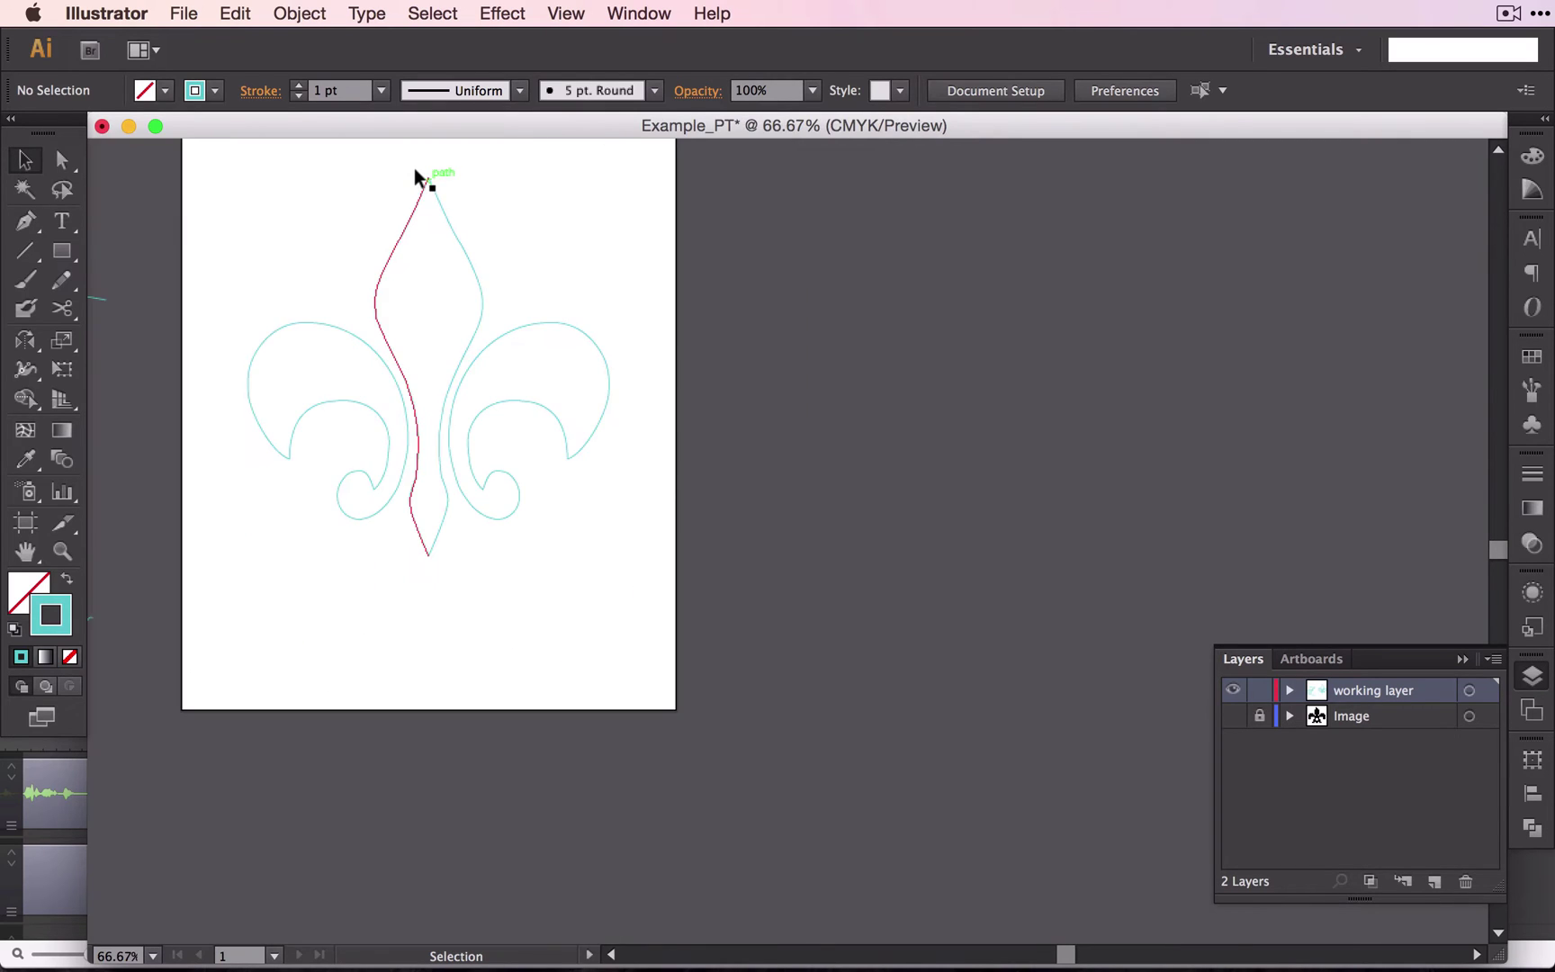
scroll(414, 167, "up", 4)
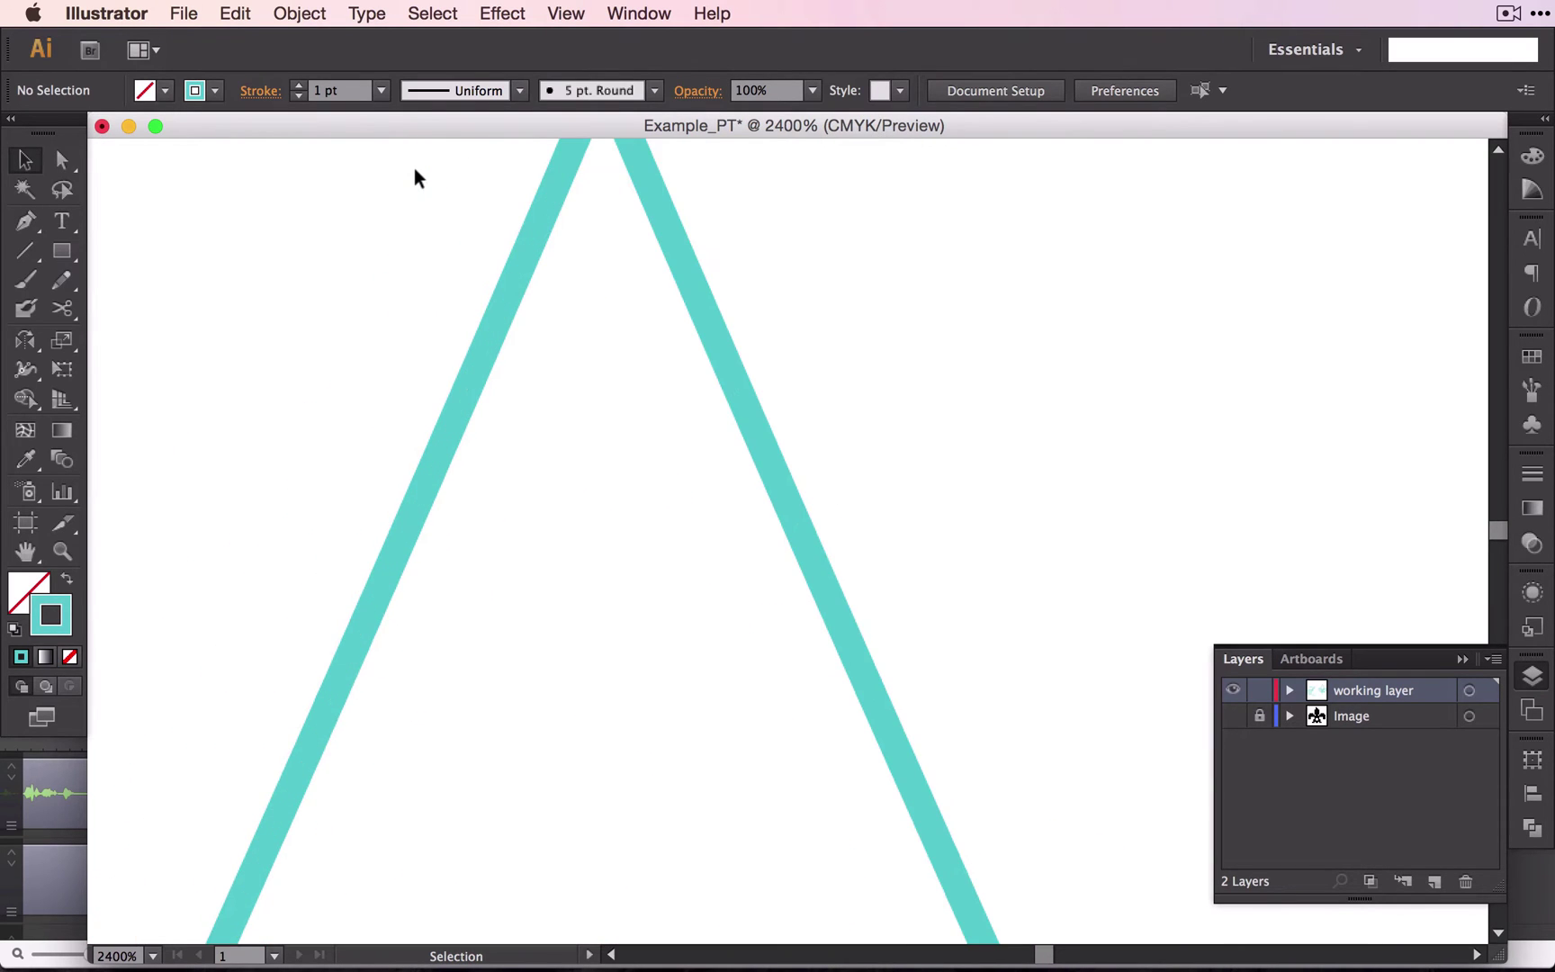
scroll(639, 174, "up", 3)
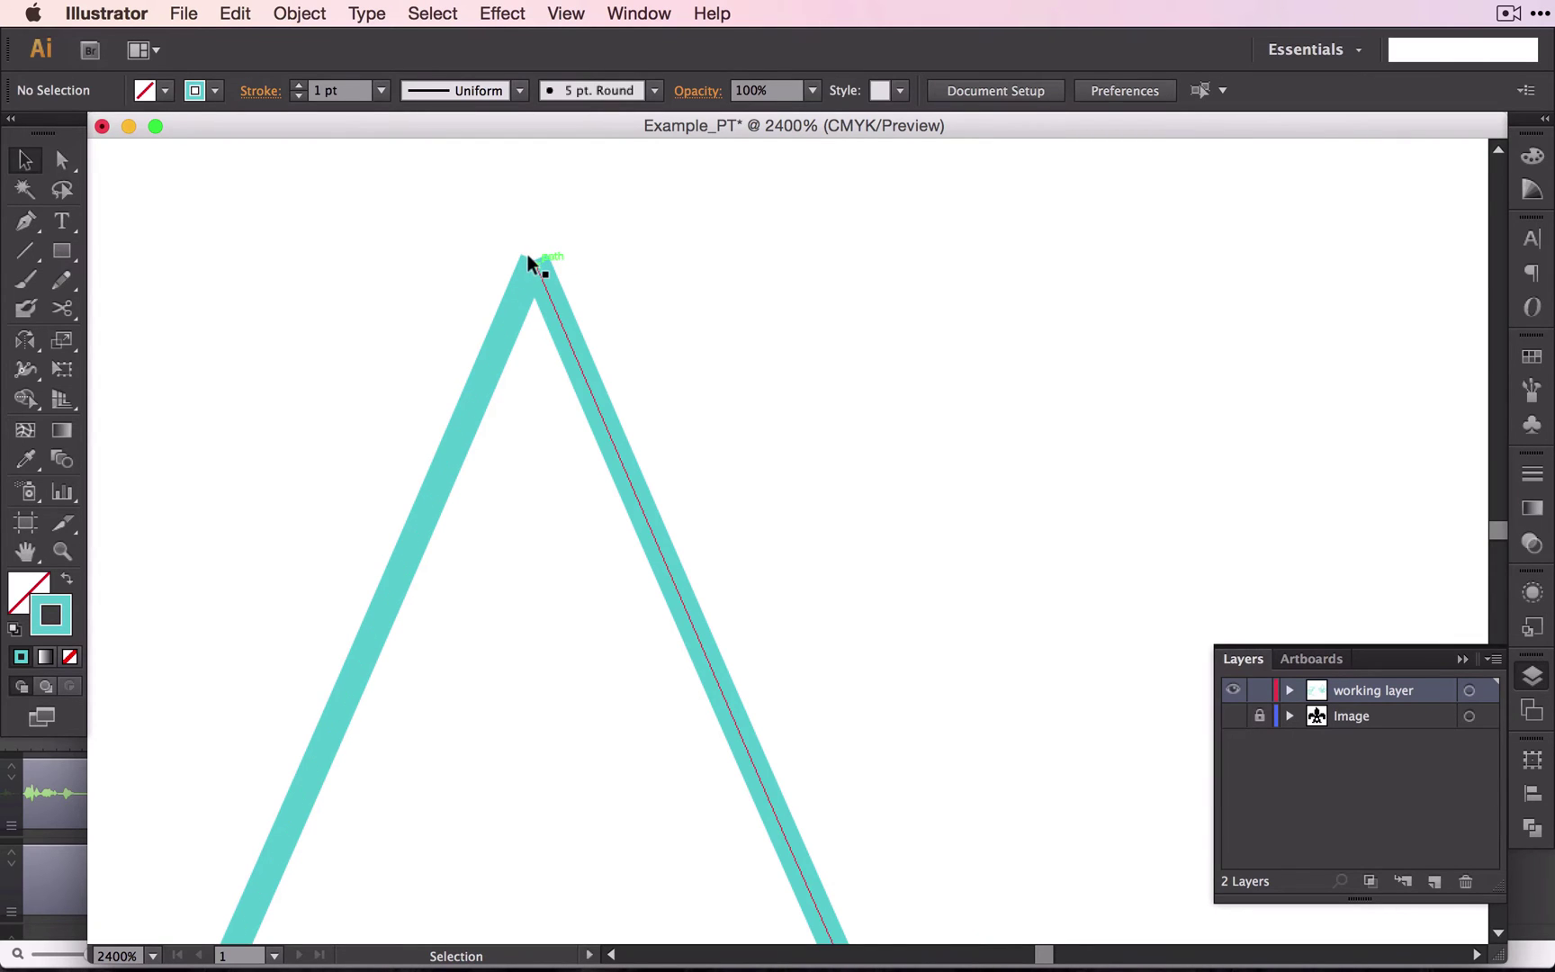
scroll(527, 261, "down", 3)
scroll(527, 261, "up", 5)
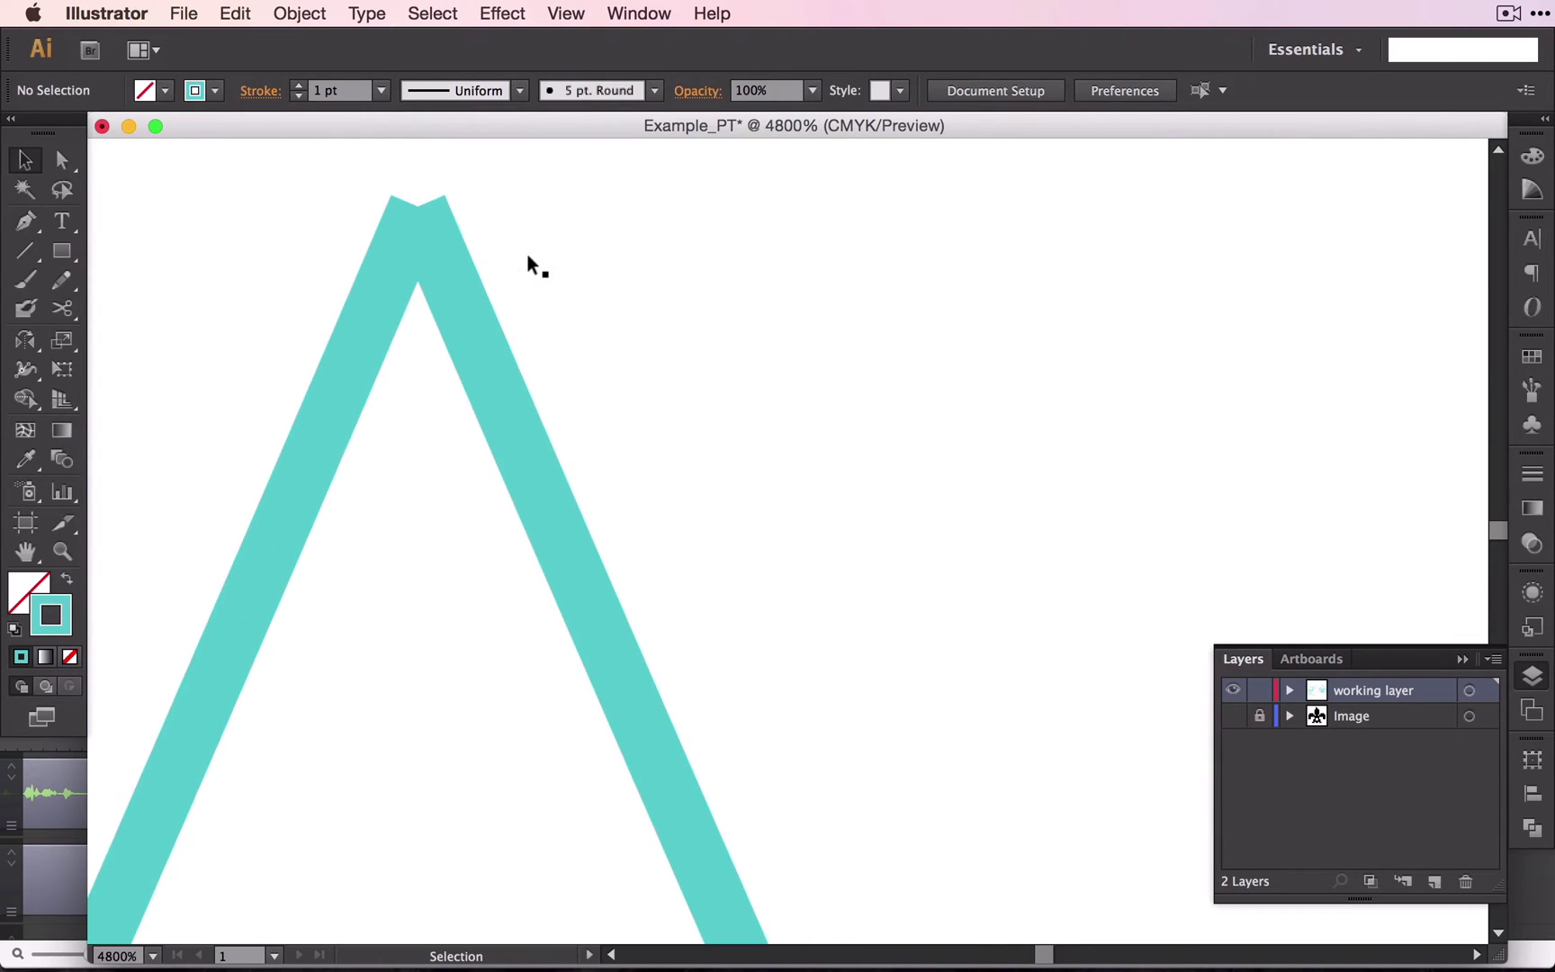
scroll(528, 259, "up", 3)
scroll(528, 260, "left", 1)
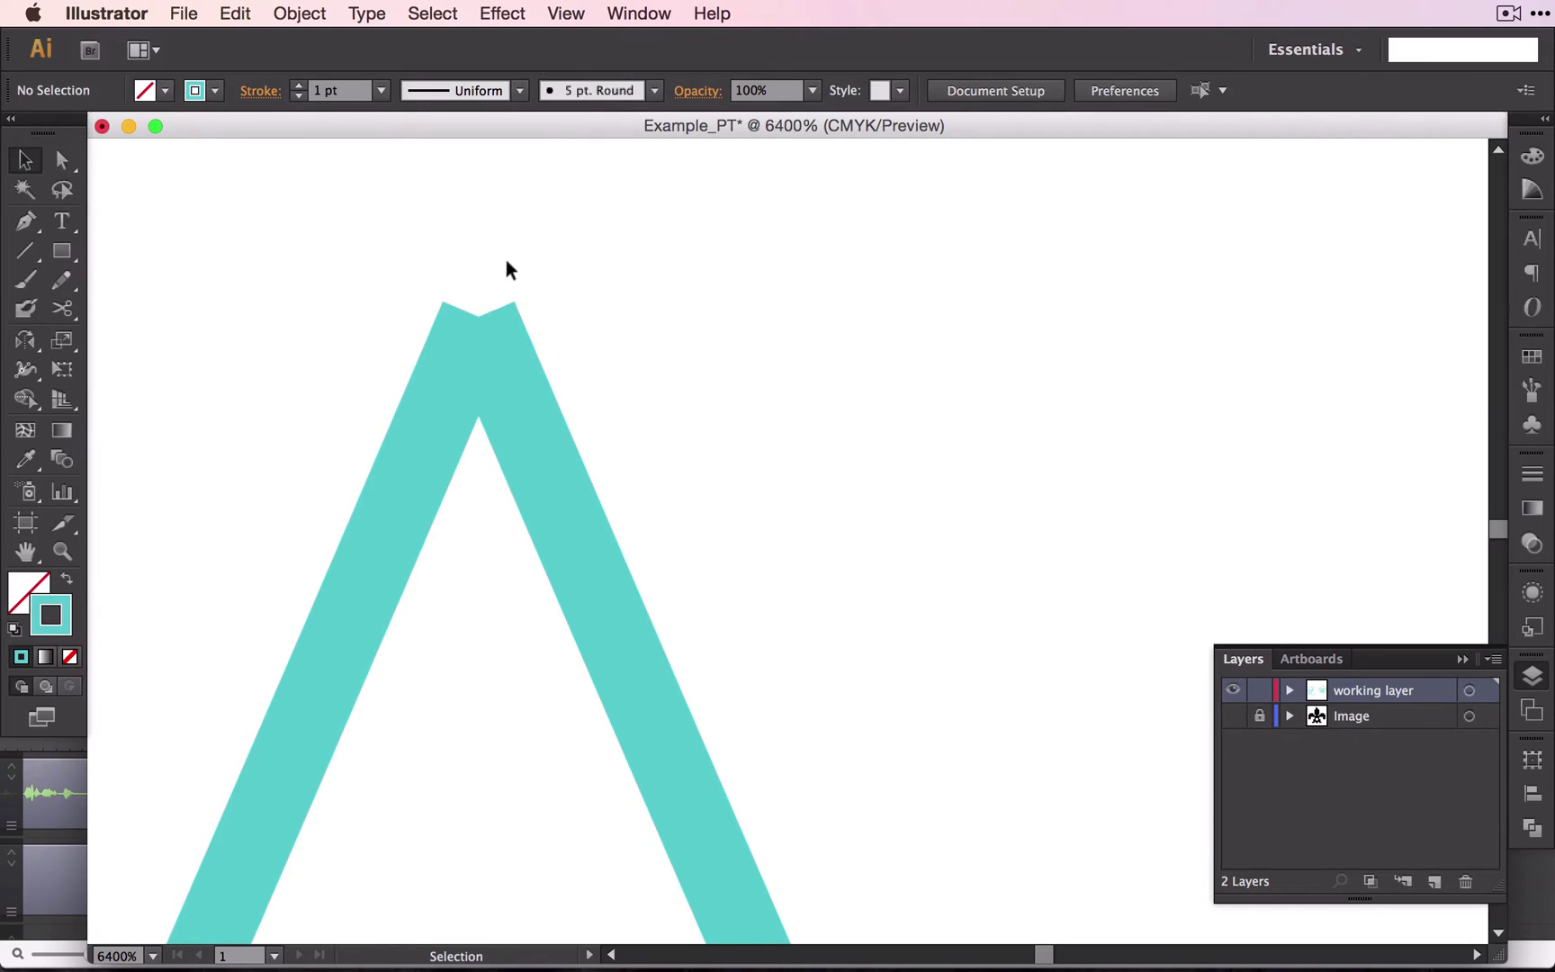
scroll(469, 312, "left", 2)
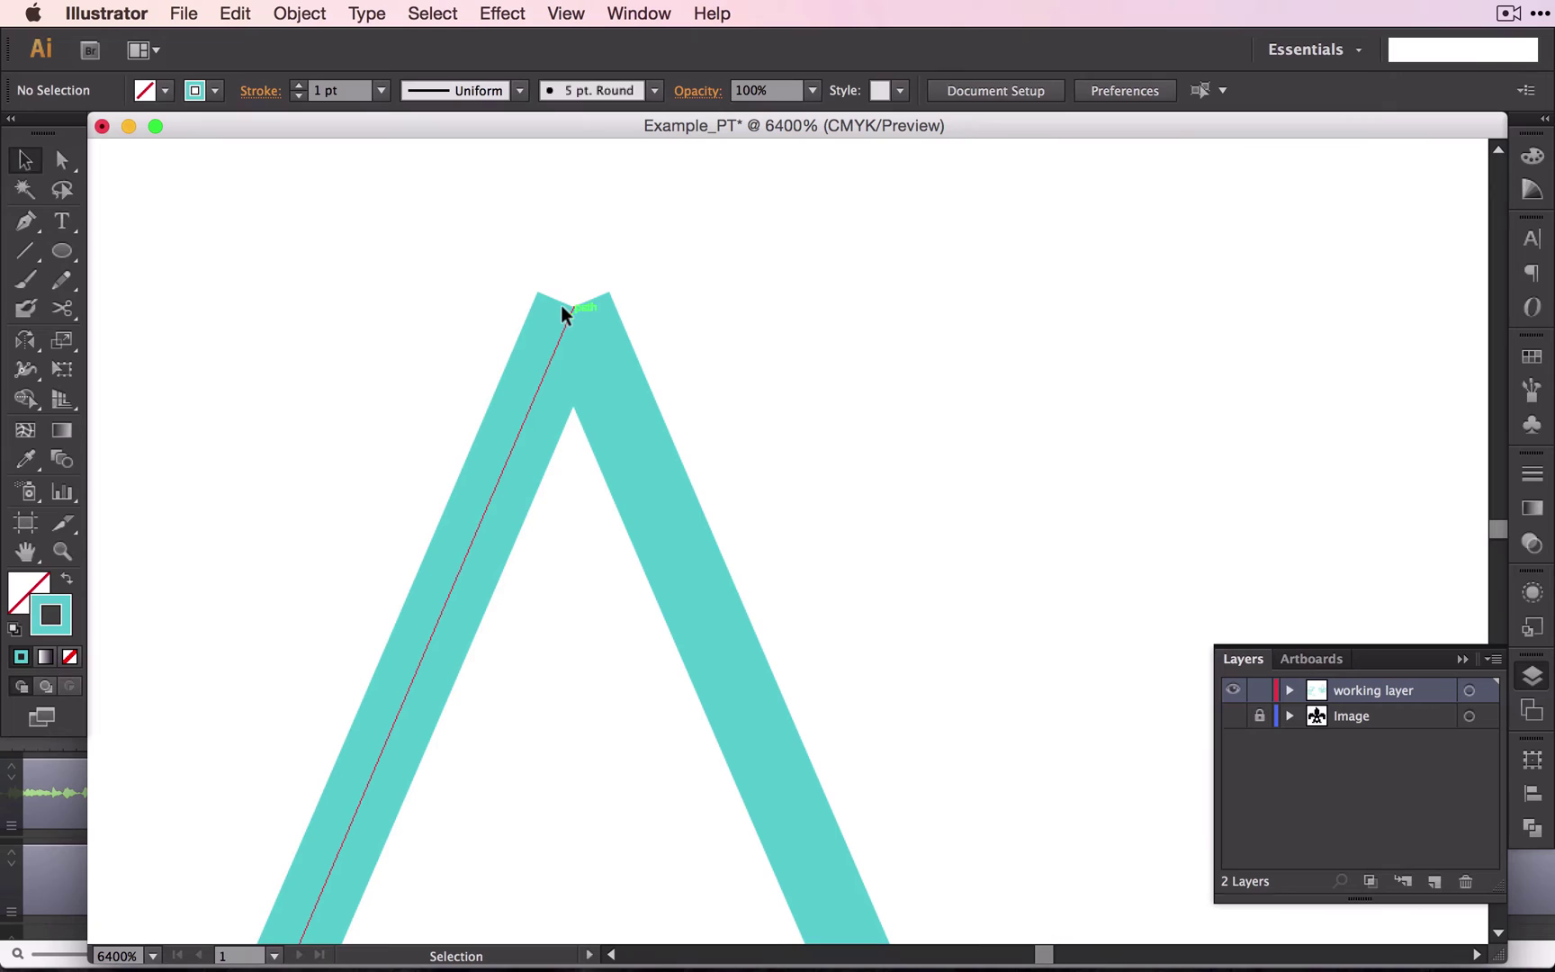
left_click_drag(563, 307, 564, 307)
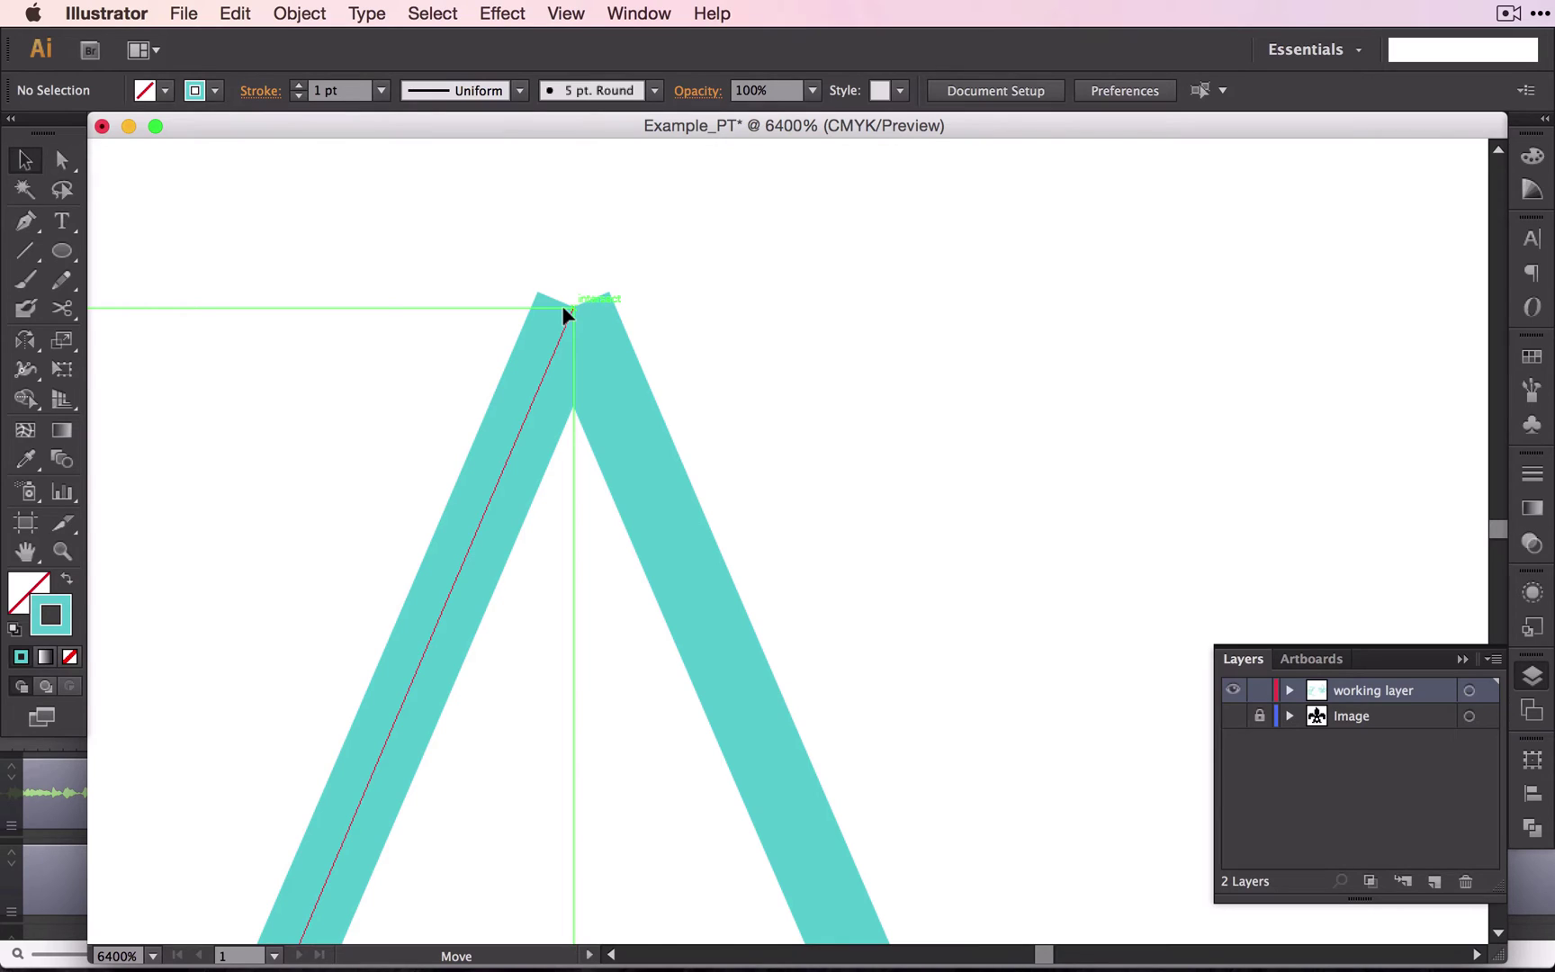
left_click_drag(562, 307, 563, 307)
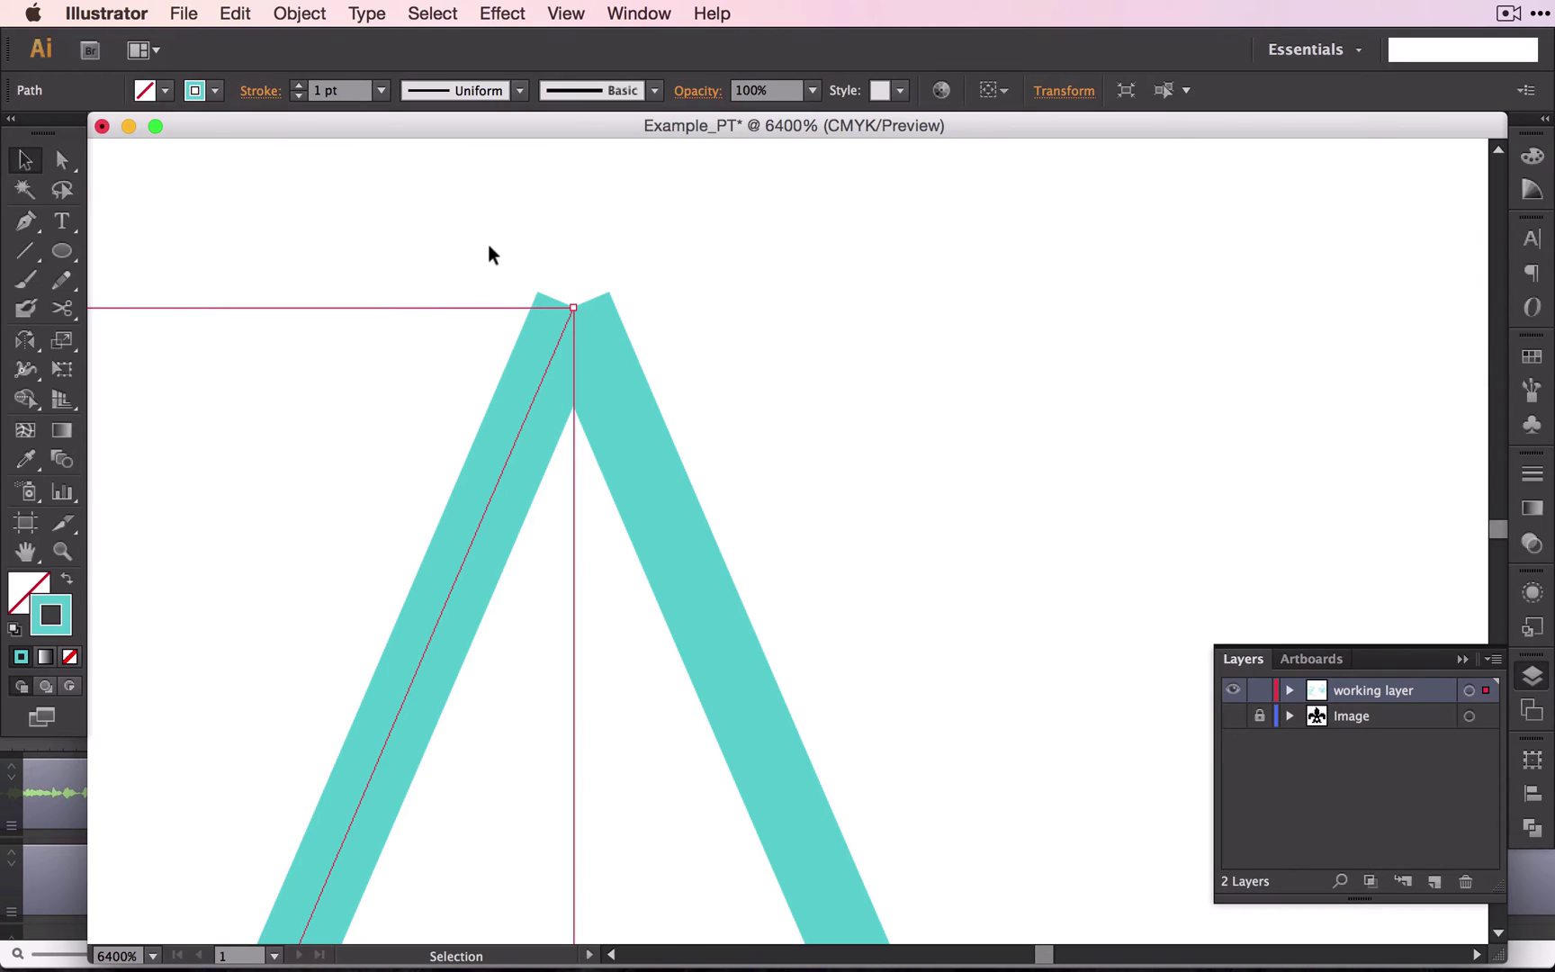
Select both halves of the central petal and bring up the Pathfinder options.
left_click_drag(498, 253, 664, 374)
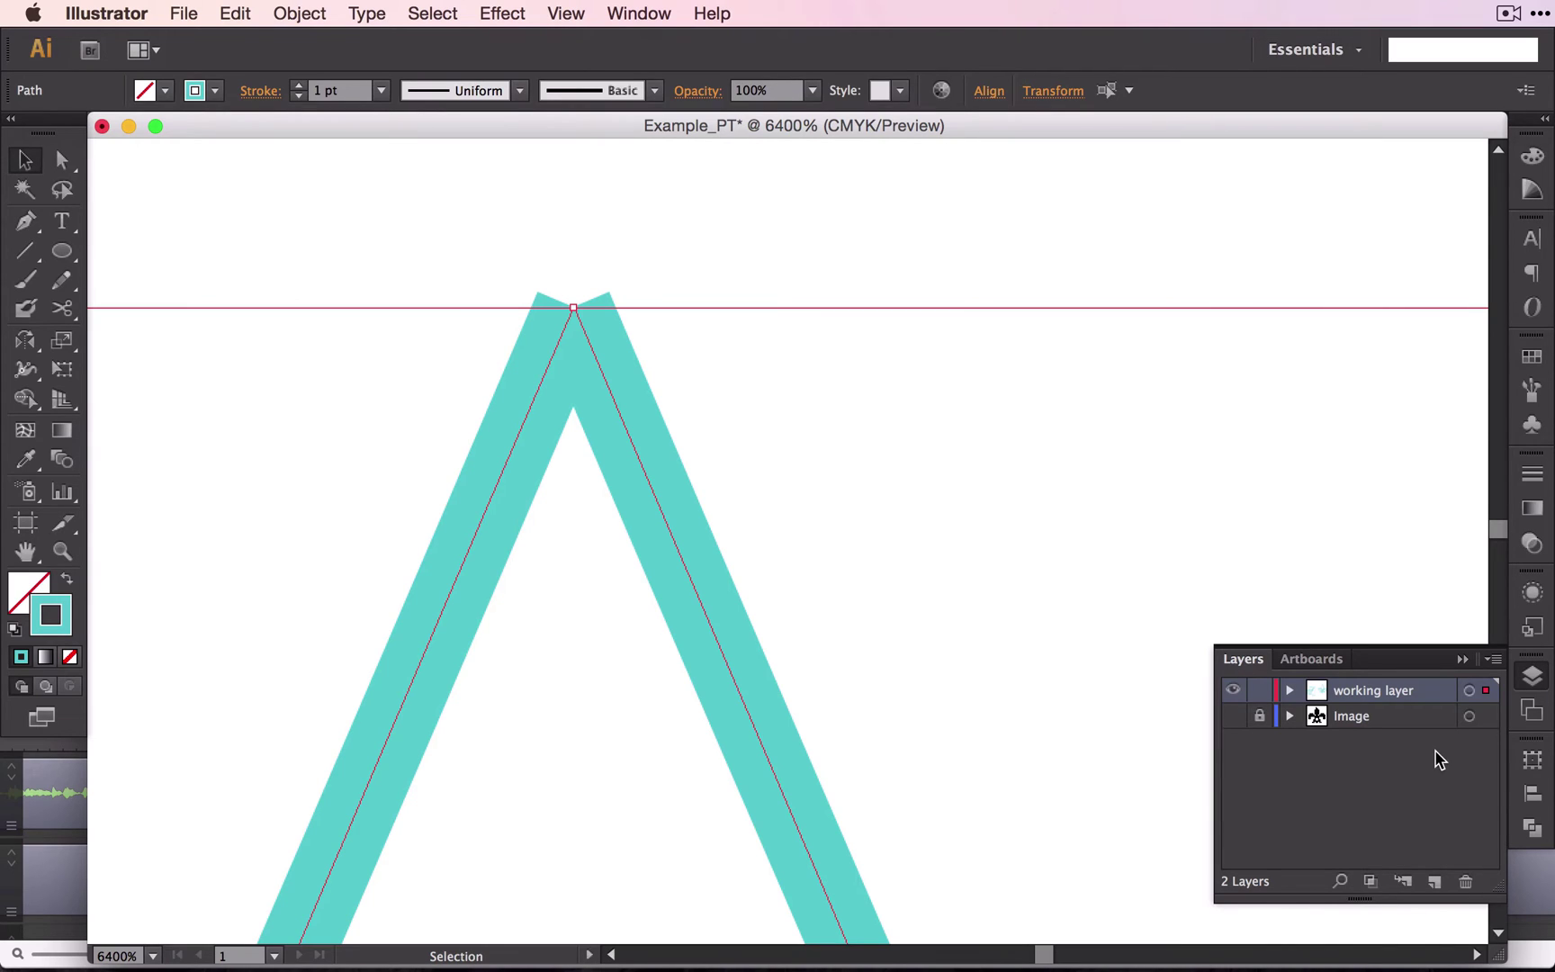
left_click(1531, 825)
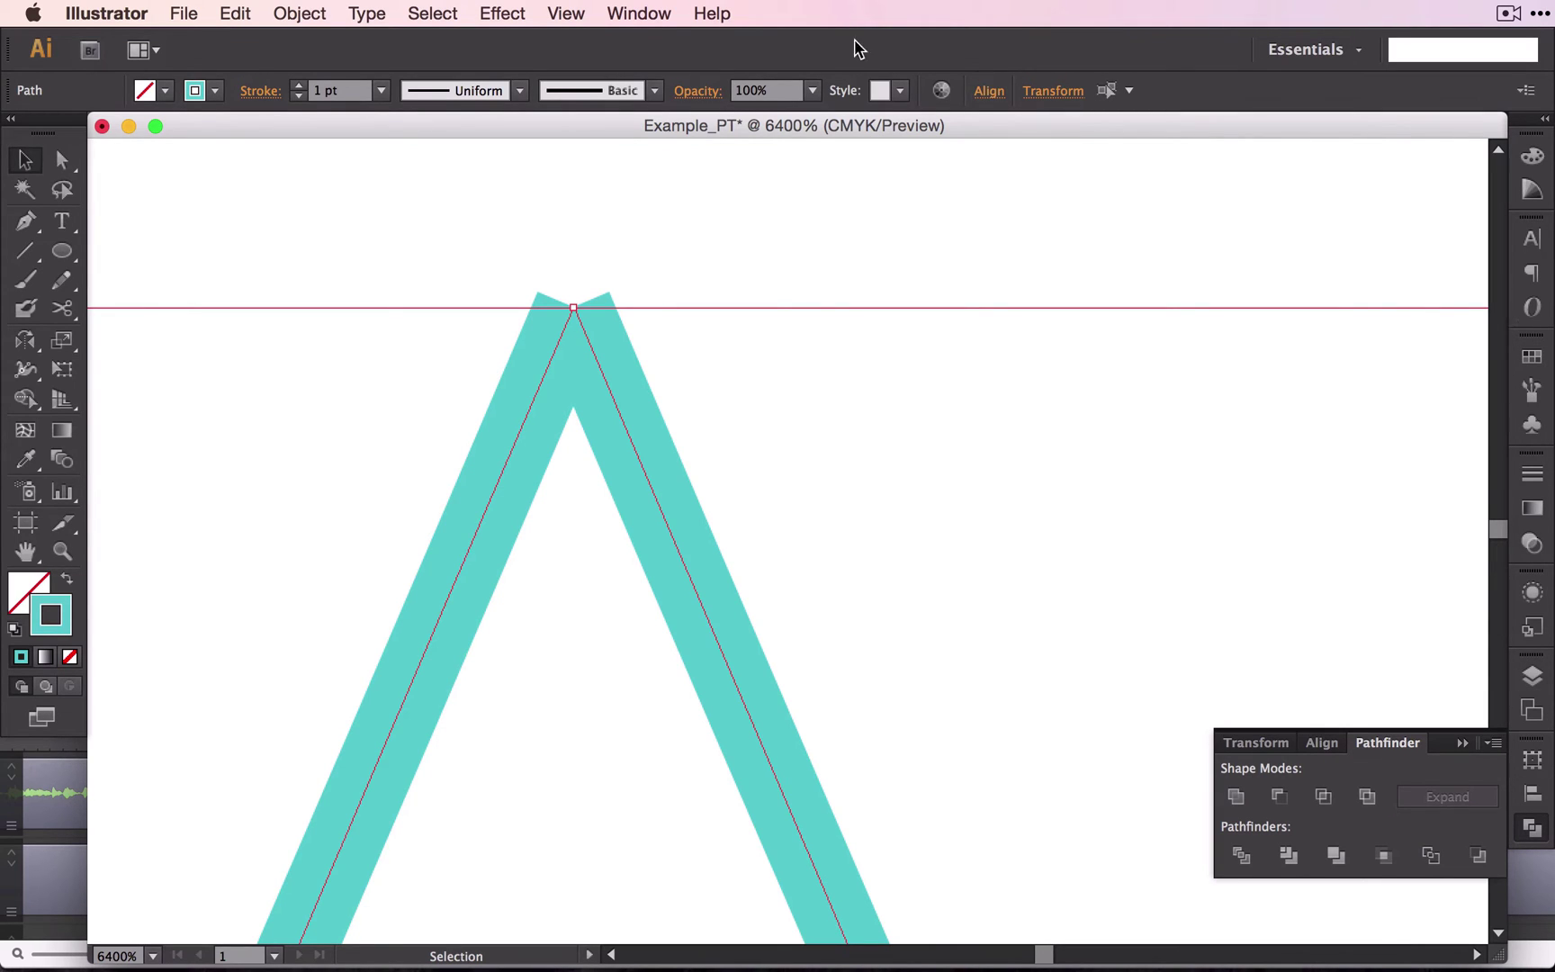
left_click(641, 14)
left_click(637, 13)
left_click(639, 15)
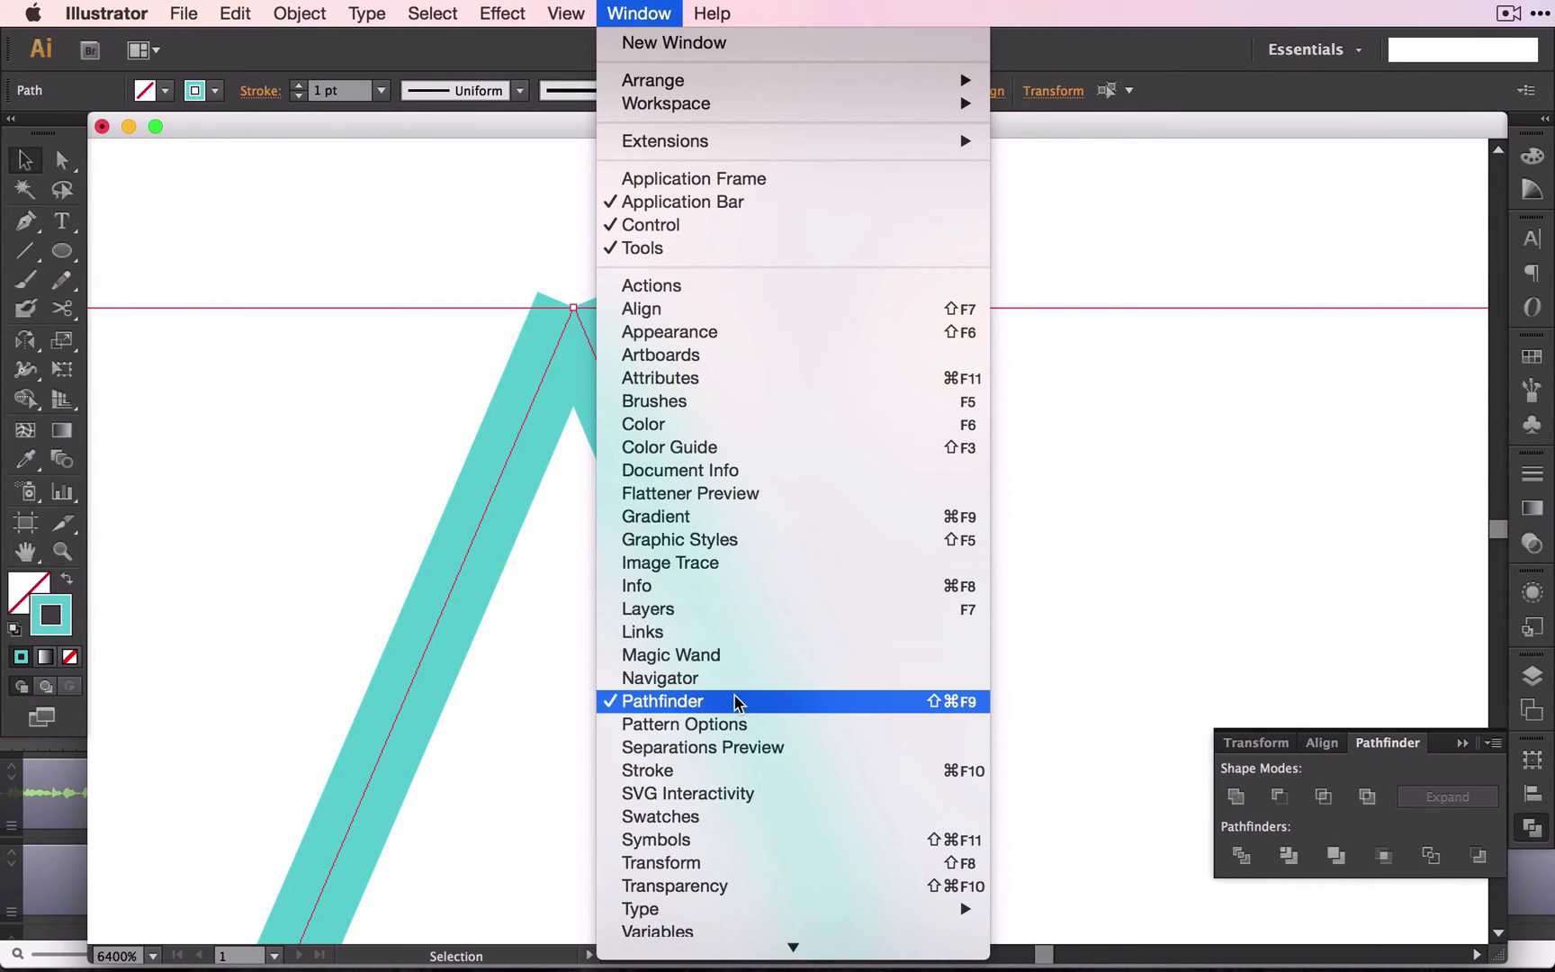
left_click(735, 701)
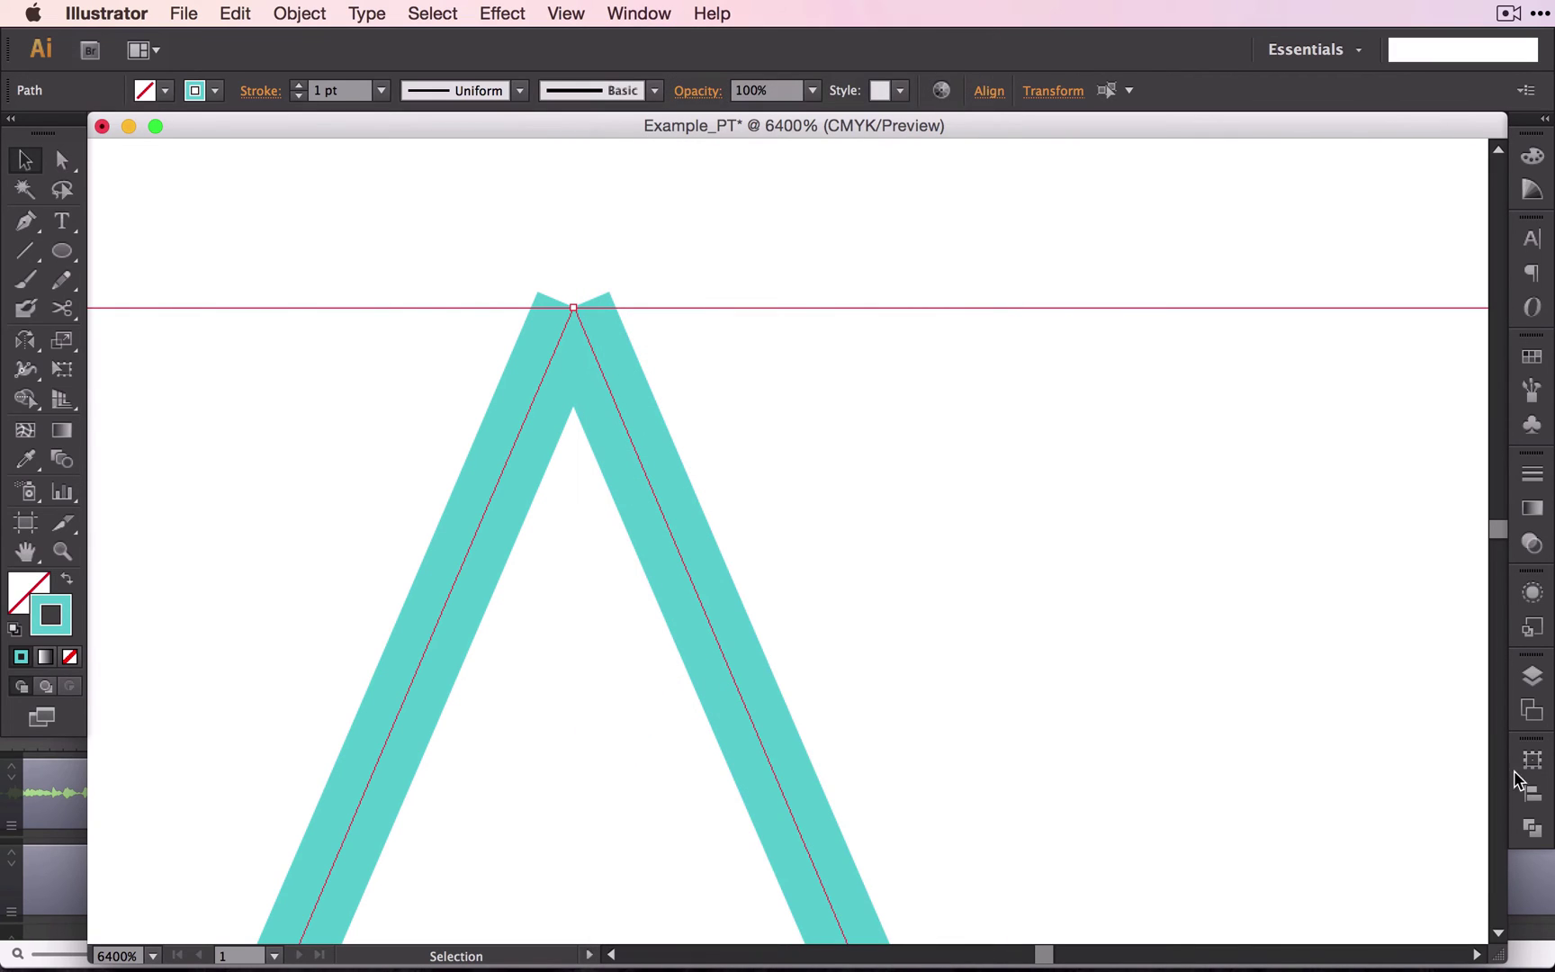
left_click(1532, 826)
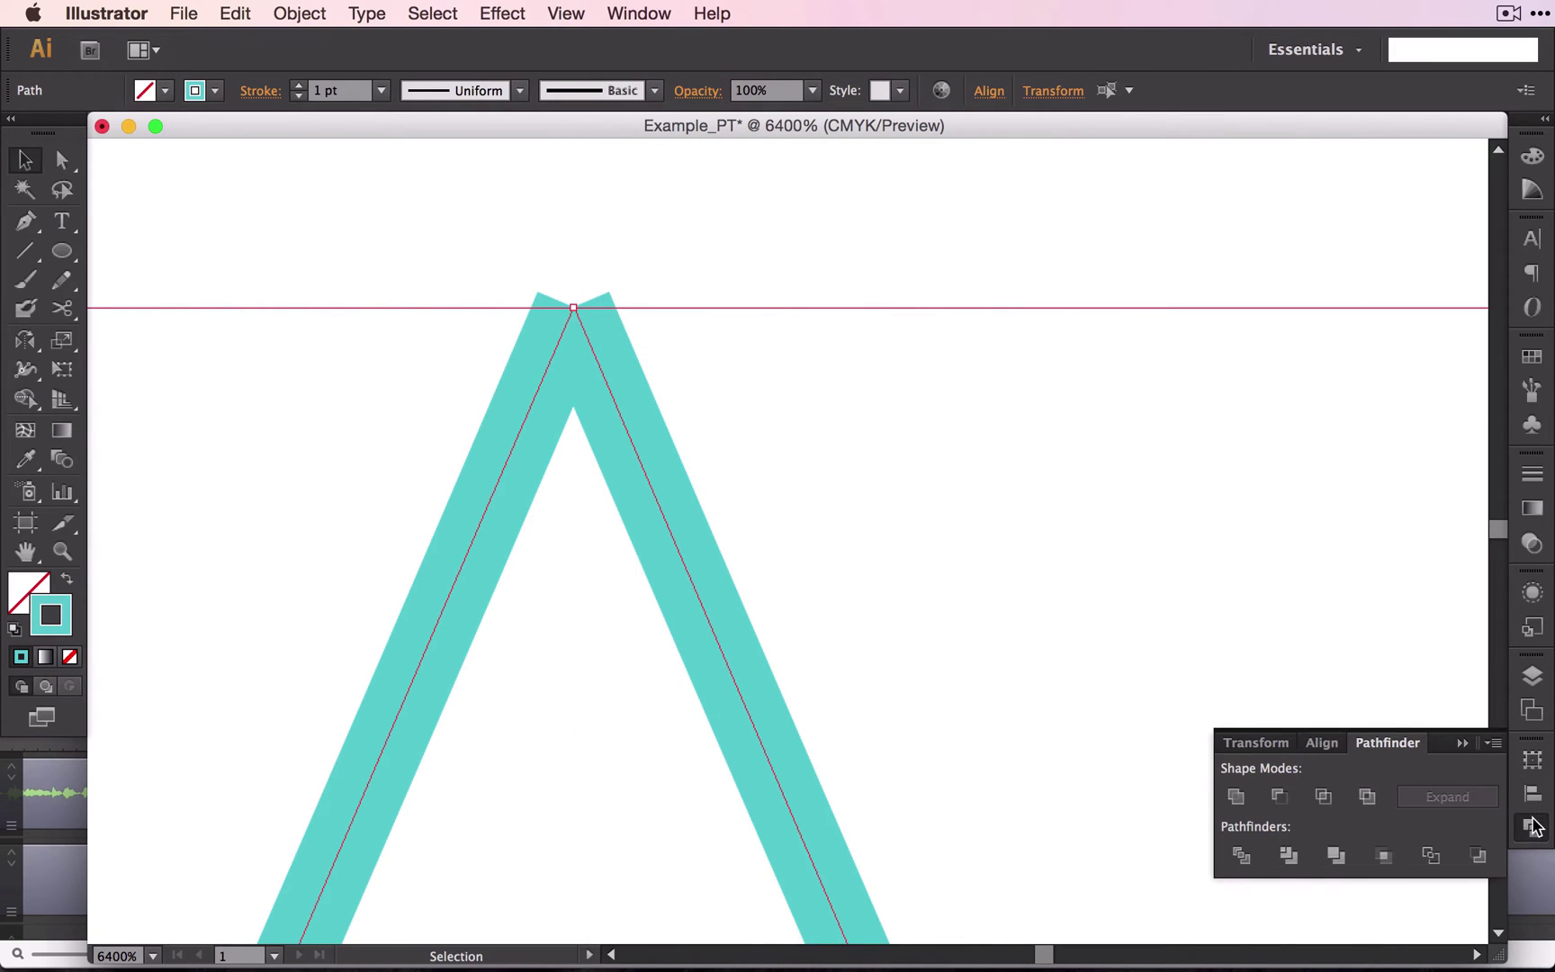
Detach the Pathfinder panel as a floating panel and dock it back beneath the Align panel.
left_click_drag(1534, 823, 1170, 594)
left_click(1168, 594)
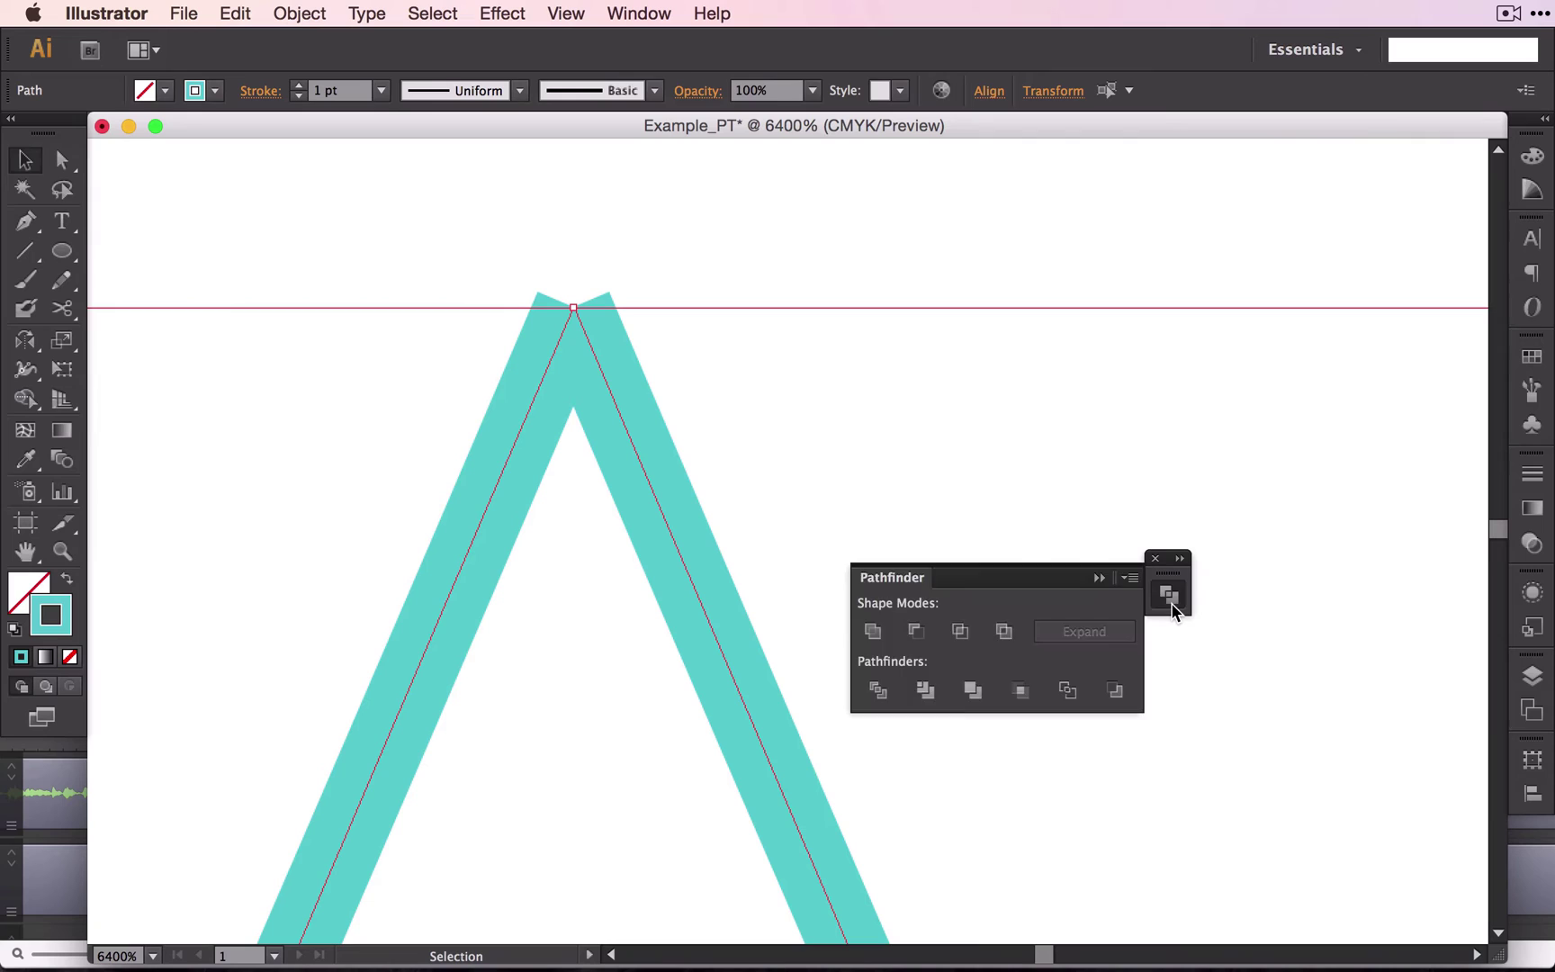
left_click(1168, 594)
left_click(1169, 595)
left_click_drag(1006, 585, 1533, 826)
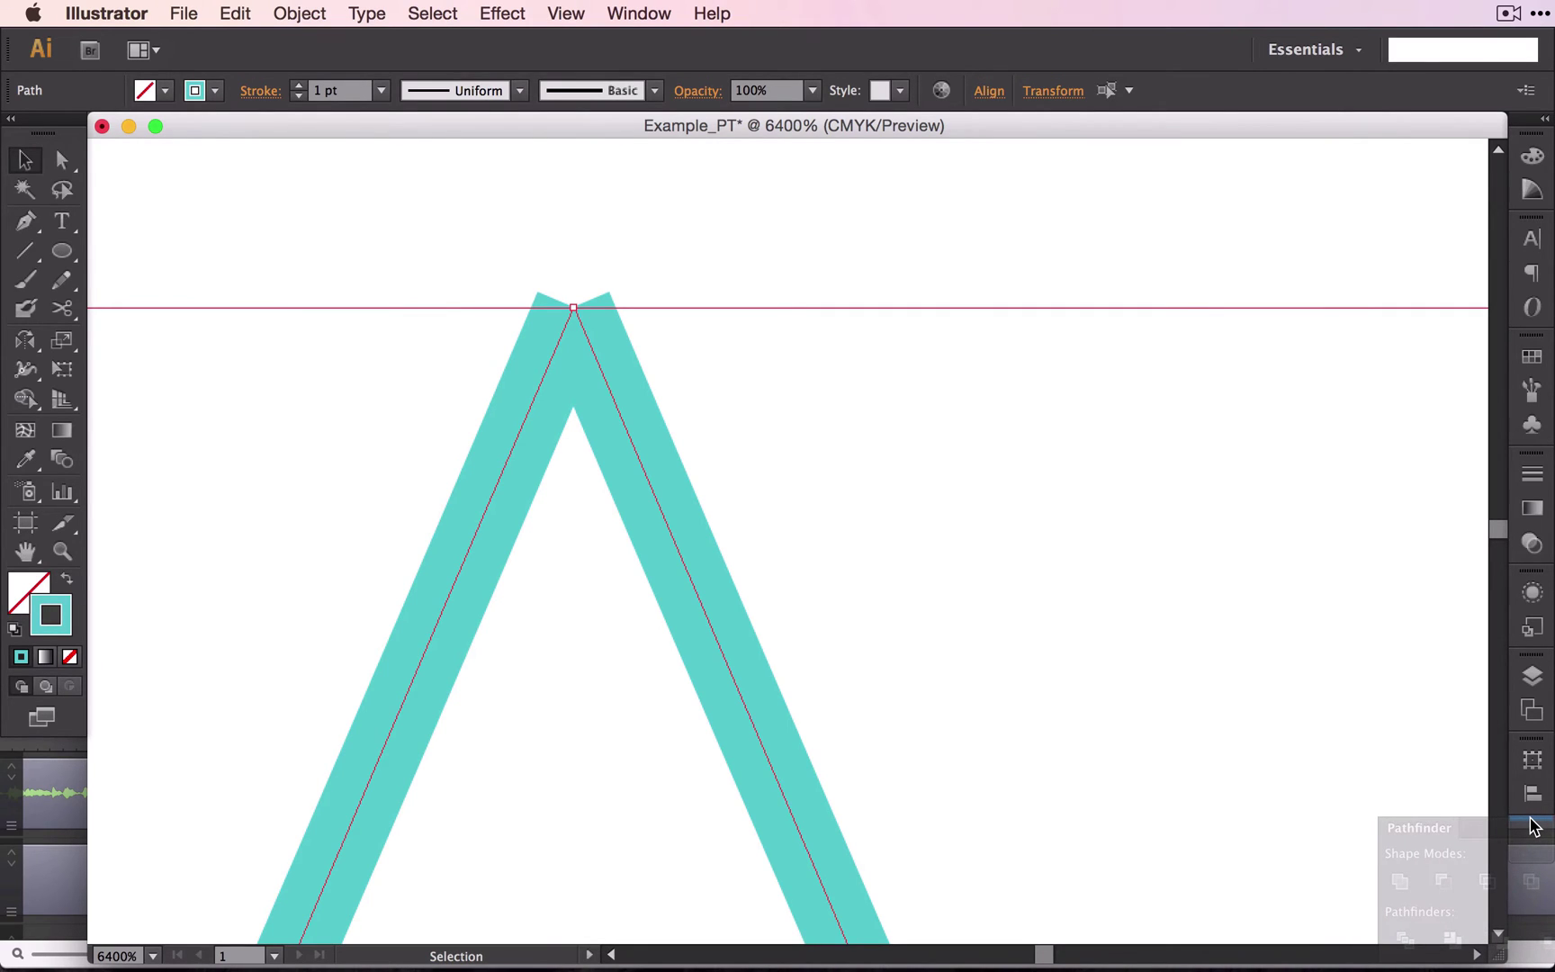
left_click_drag(1533, 826, 1533, 826)
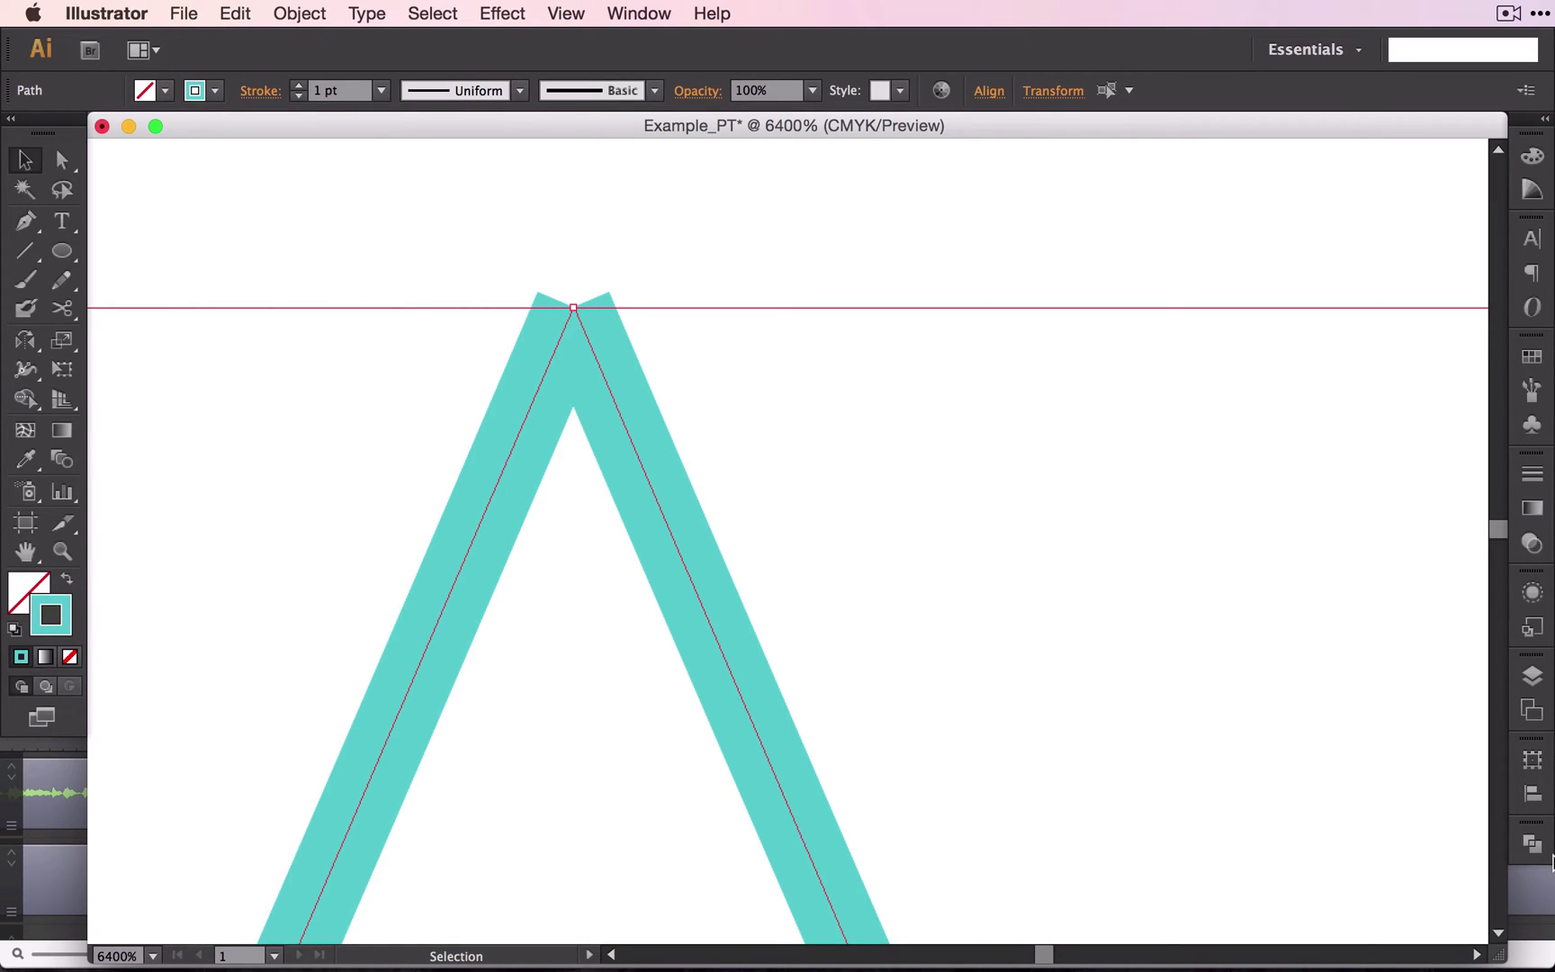
Merge the two selected halves of the central petal into one shape with the Unite shape mode.
left_click(1532, 843)
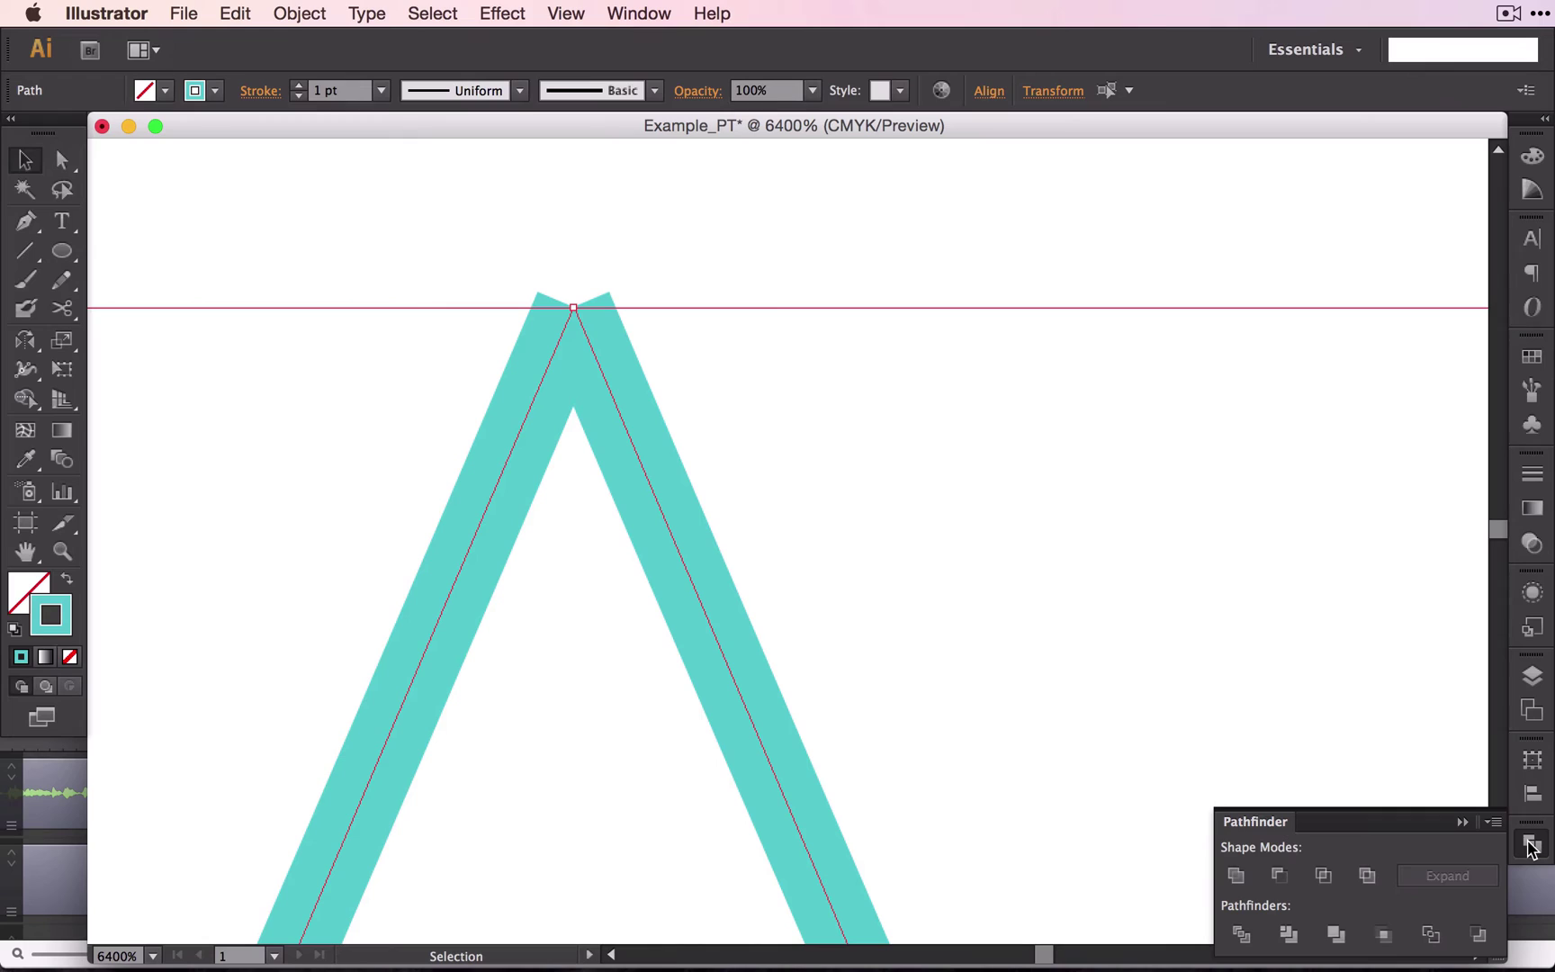
left_click(1239, 876)
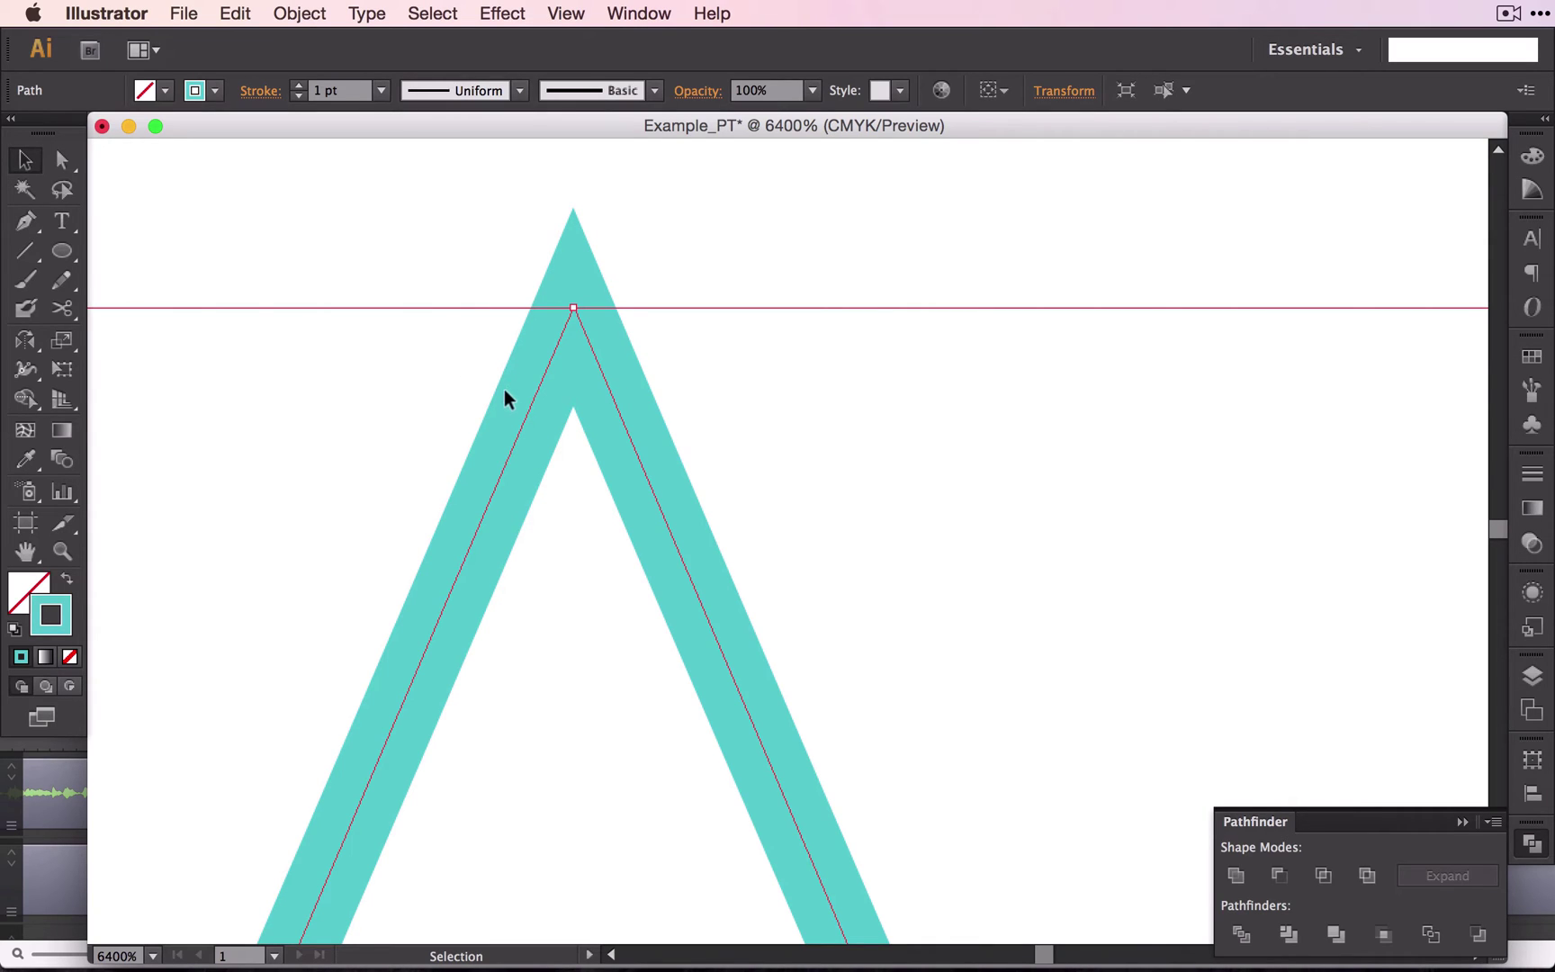
Examine the joined tip and the whole outline of the united central petal, checking that it selects as one shape.
scroll(504, 388, "up", 1)
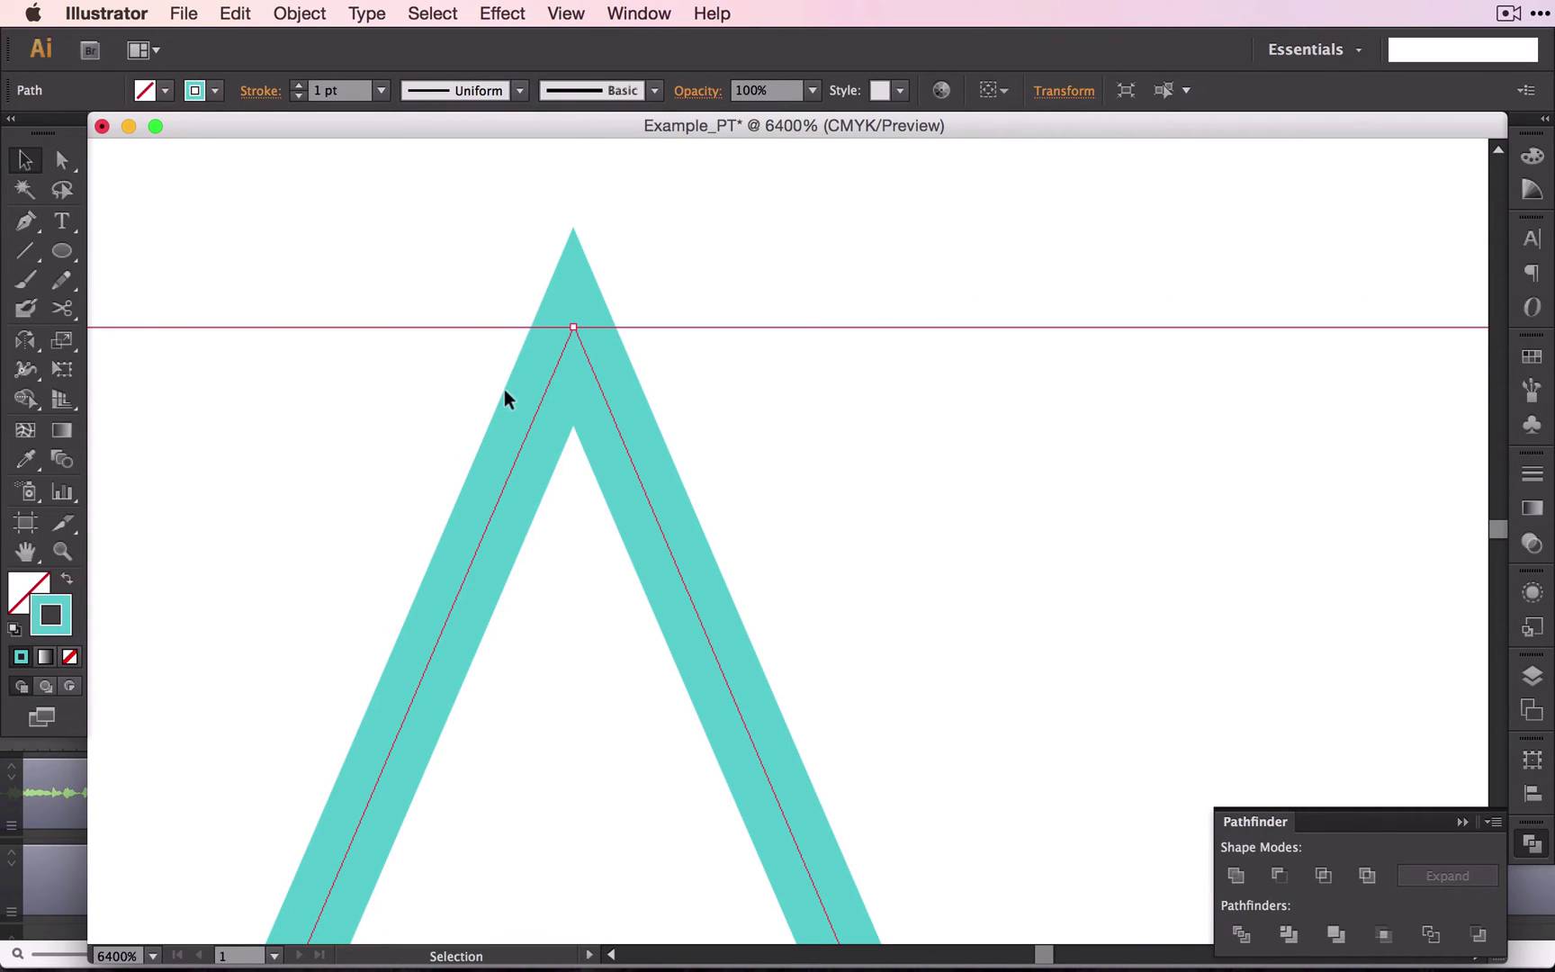
scroll(504, 389, "down", 5)
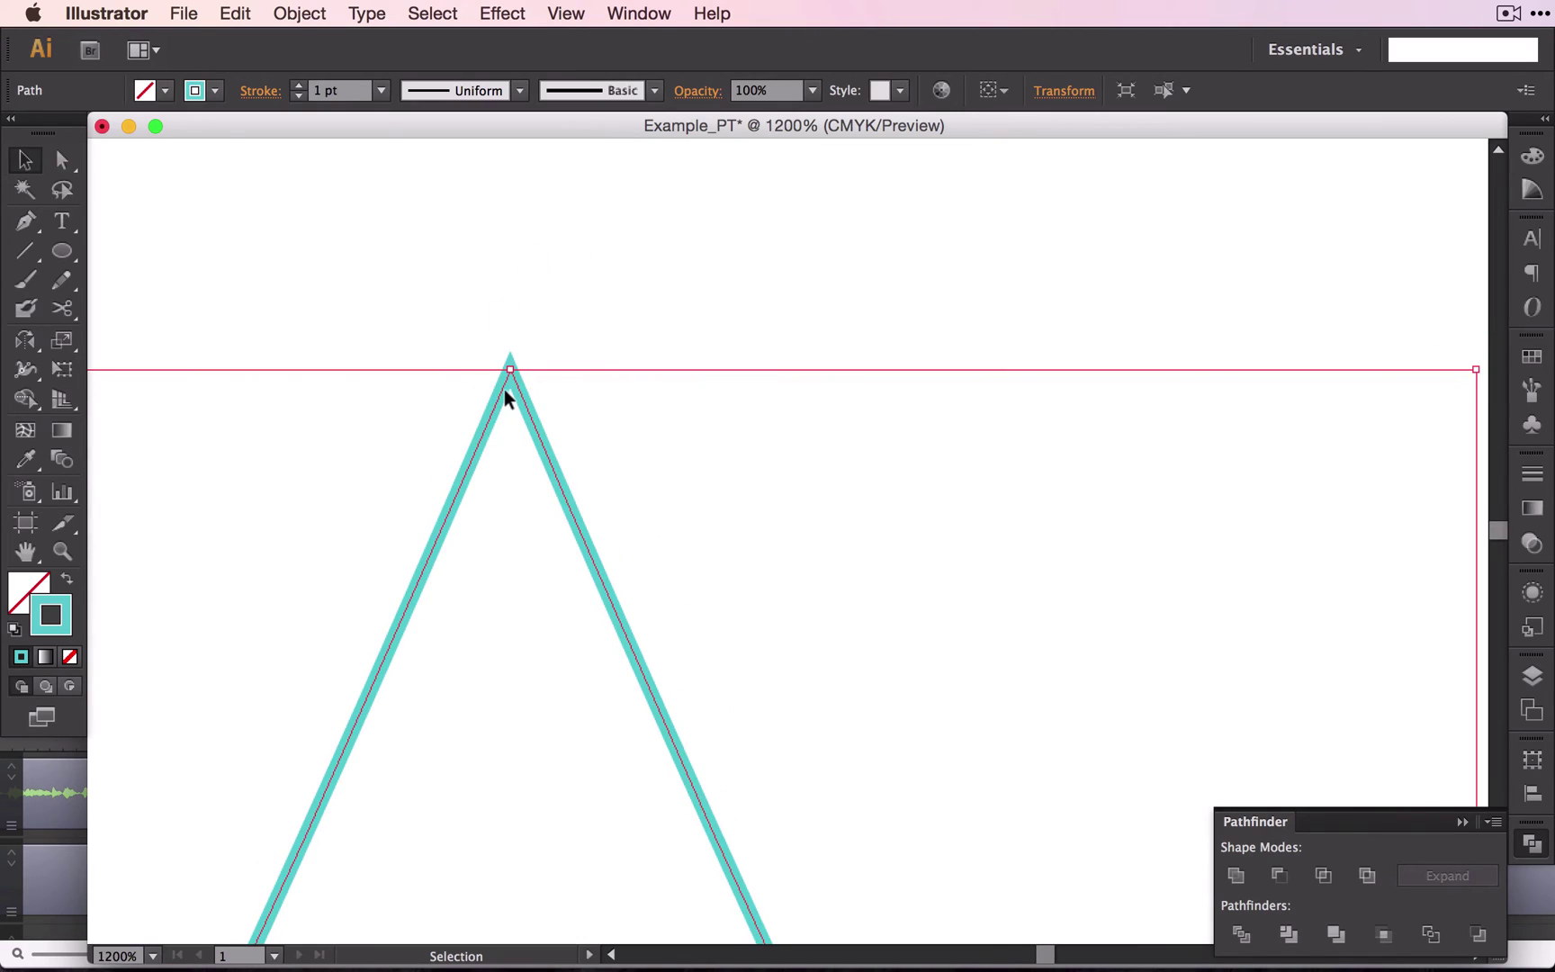
scroll(504, 388, "down", 7)
scroll(508, 396, "down", 3)
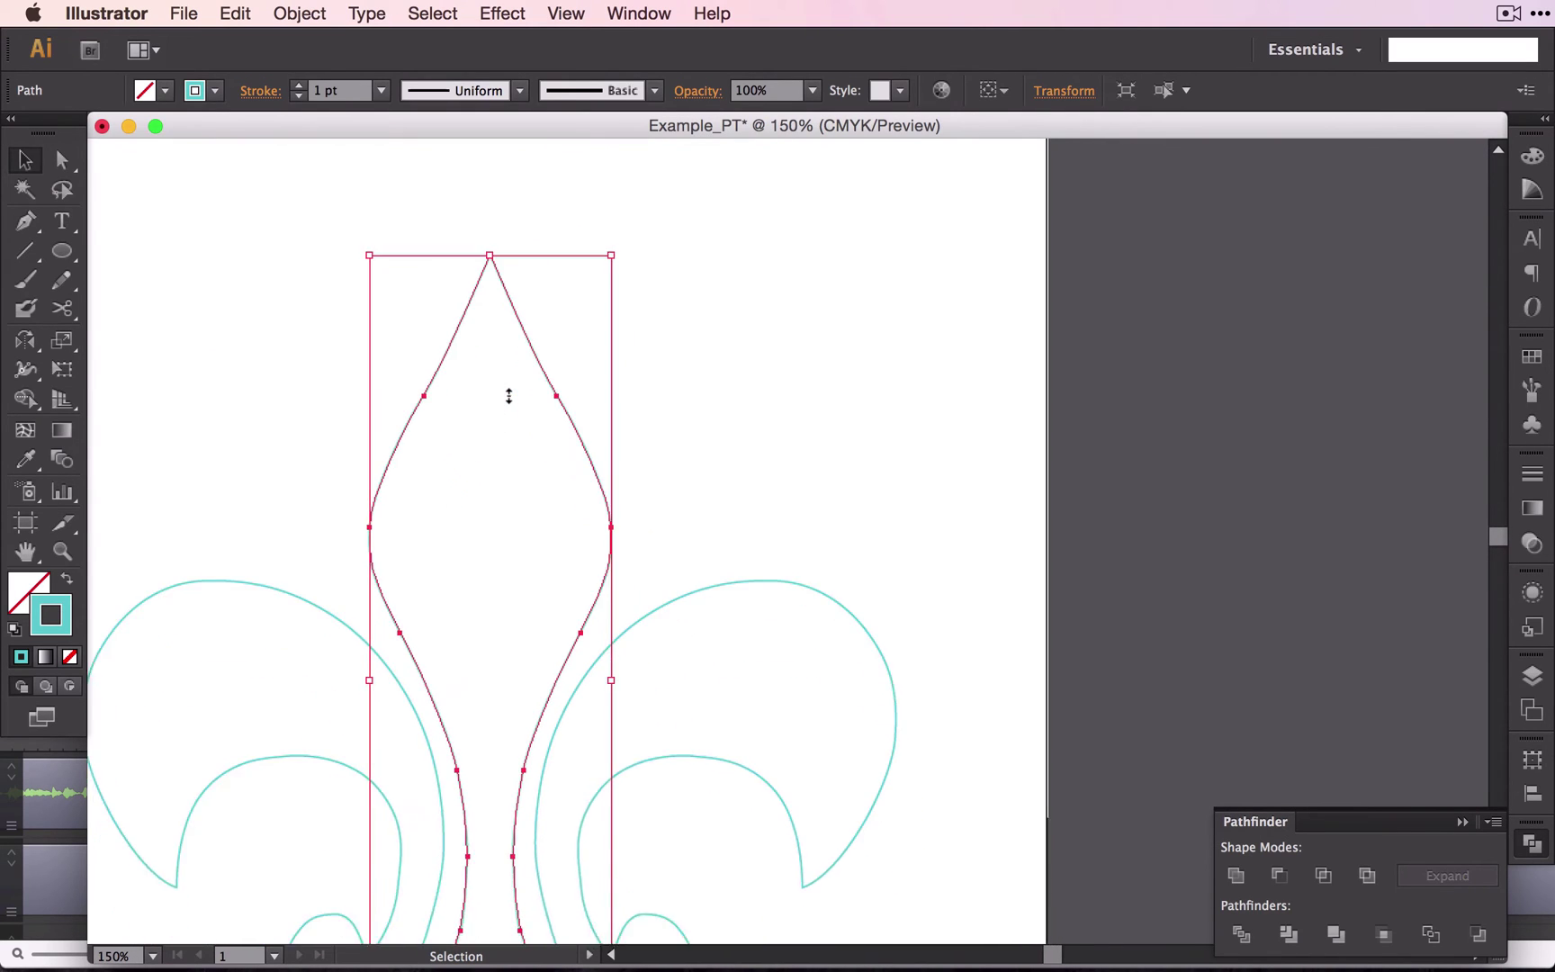
scroll(508, 396, "down", 3)
left_click(504, 389)
scroll(504, 389, "up", 2)
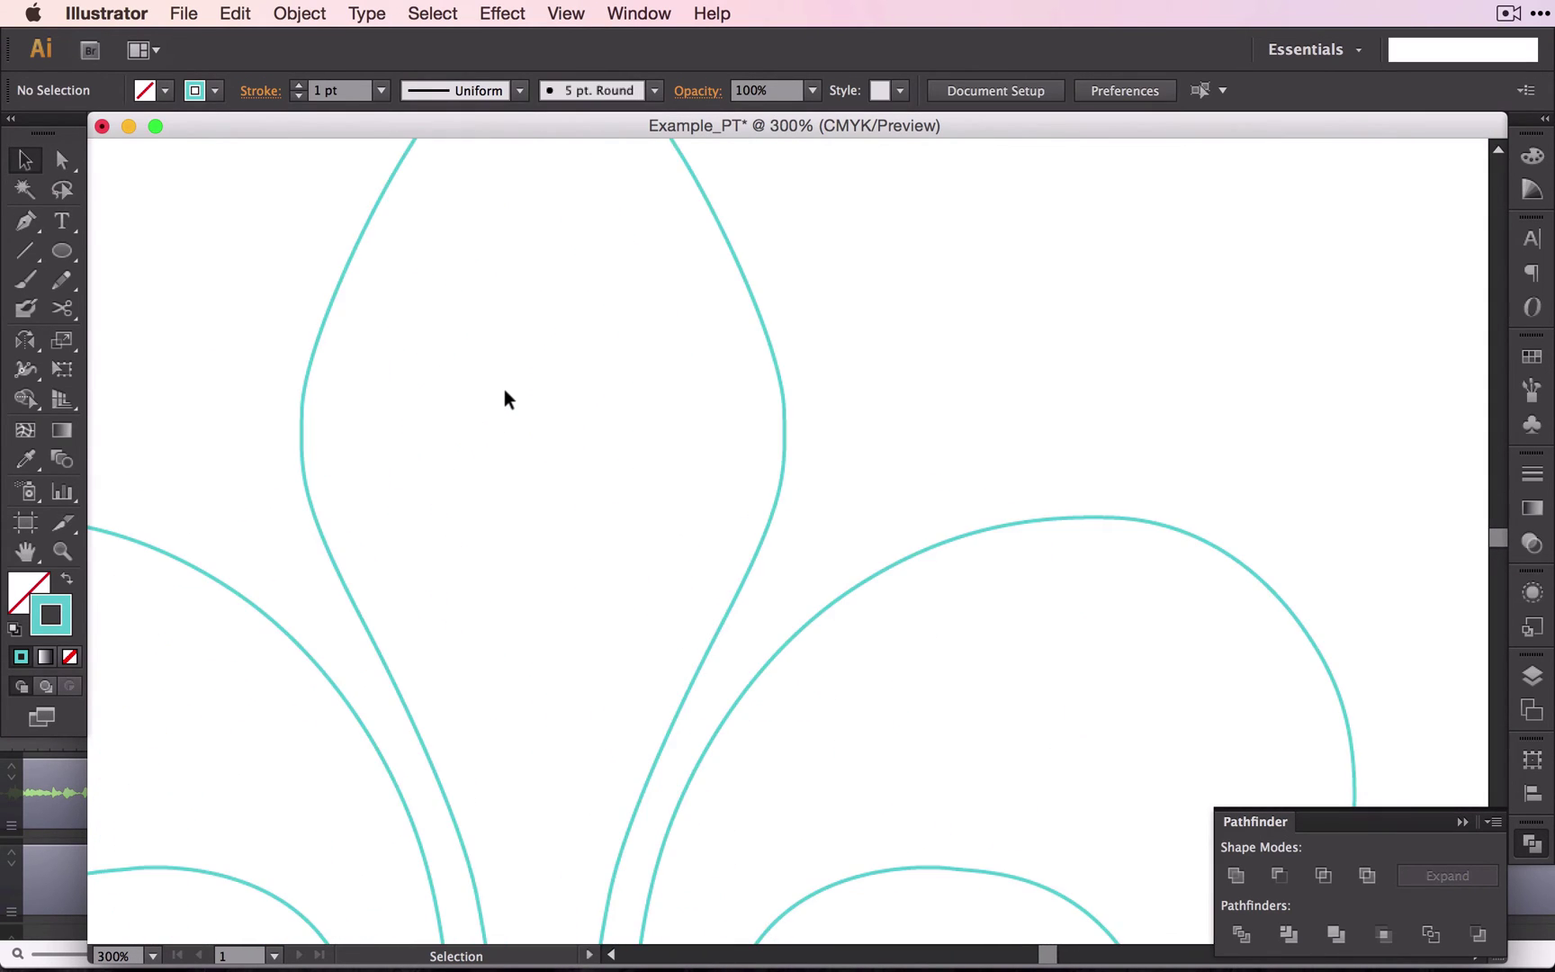
scroll(504, 389, "down", 4)
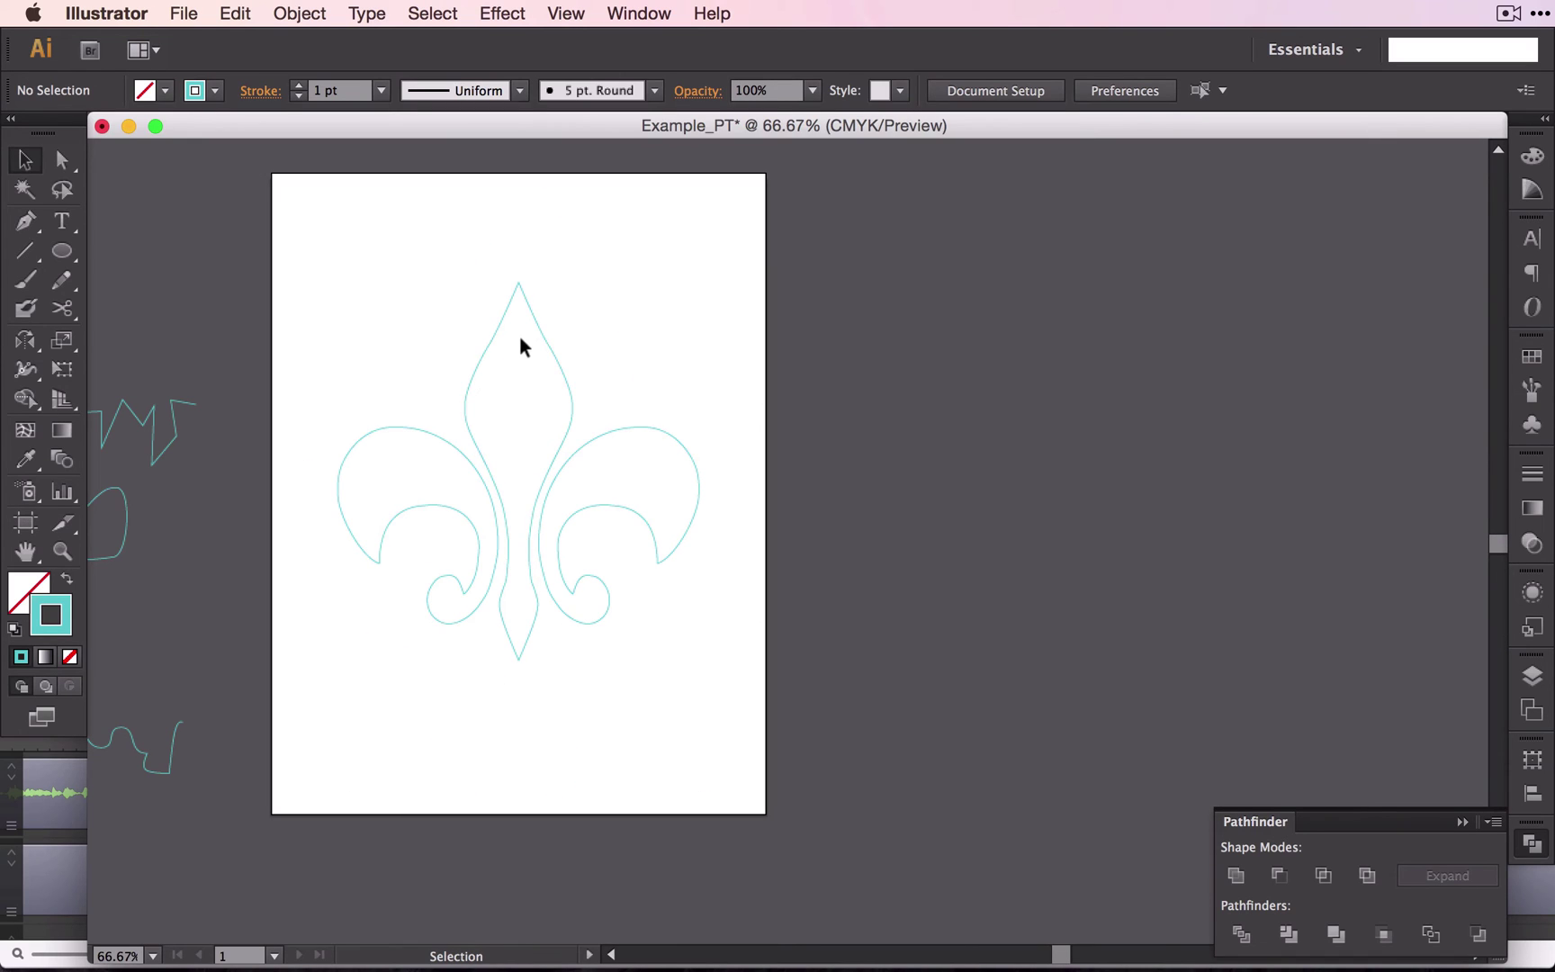
left_click(542, 337)
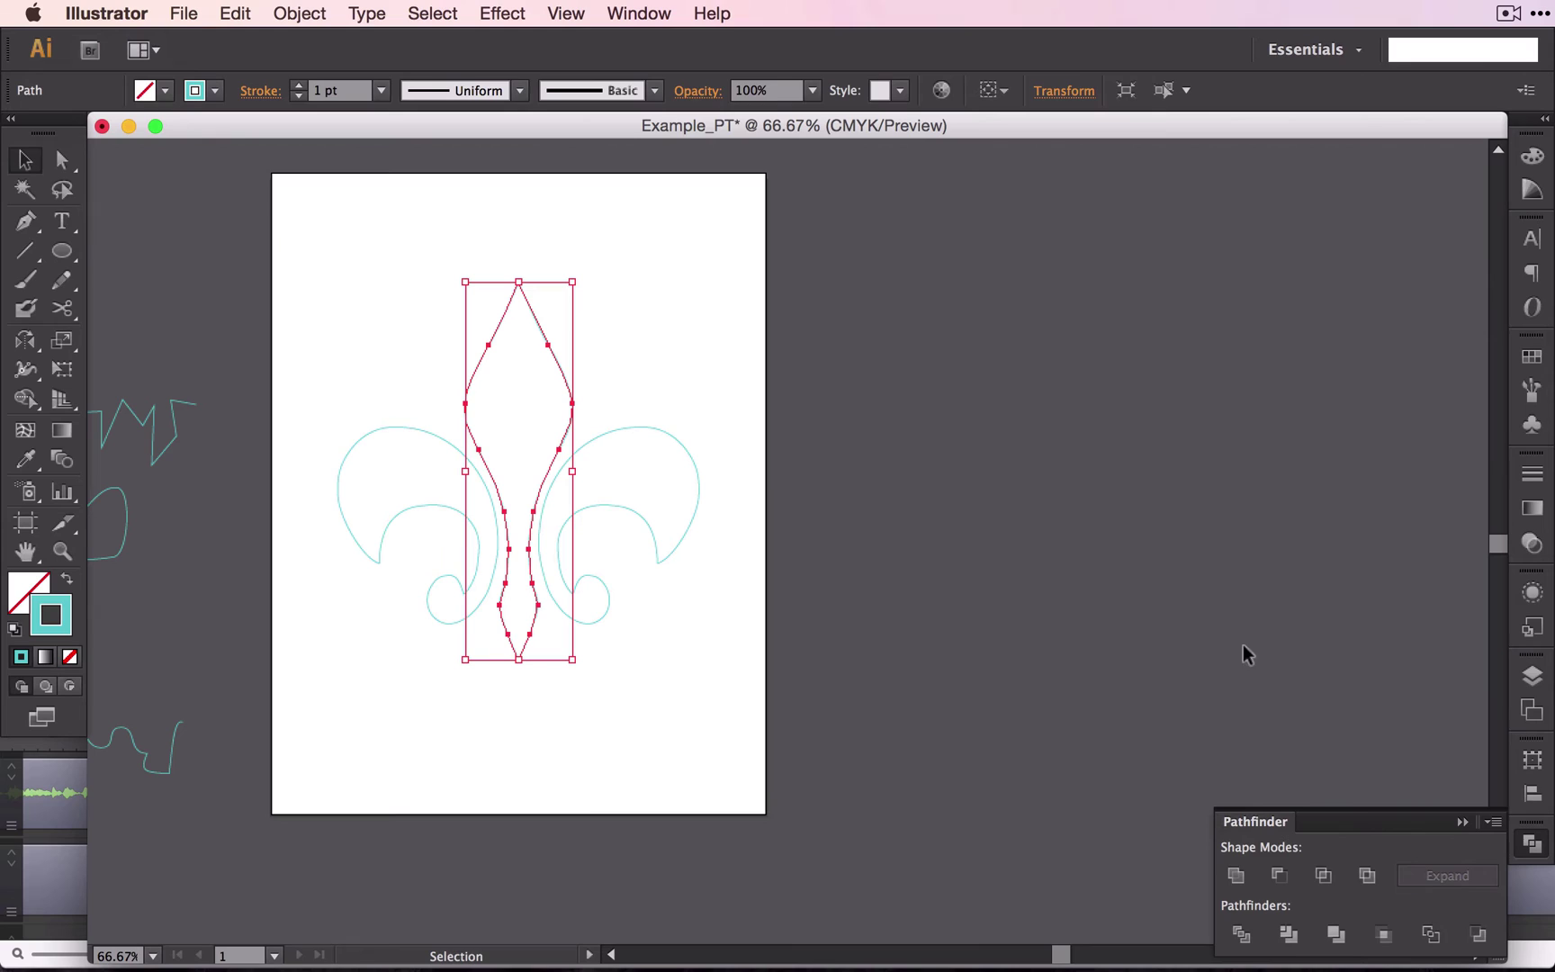
Make the Image layer visible behind the traced outlines.
left_click(1529, 681)
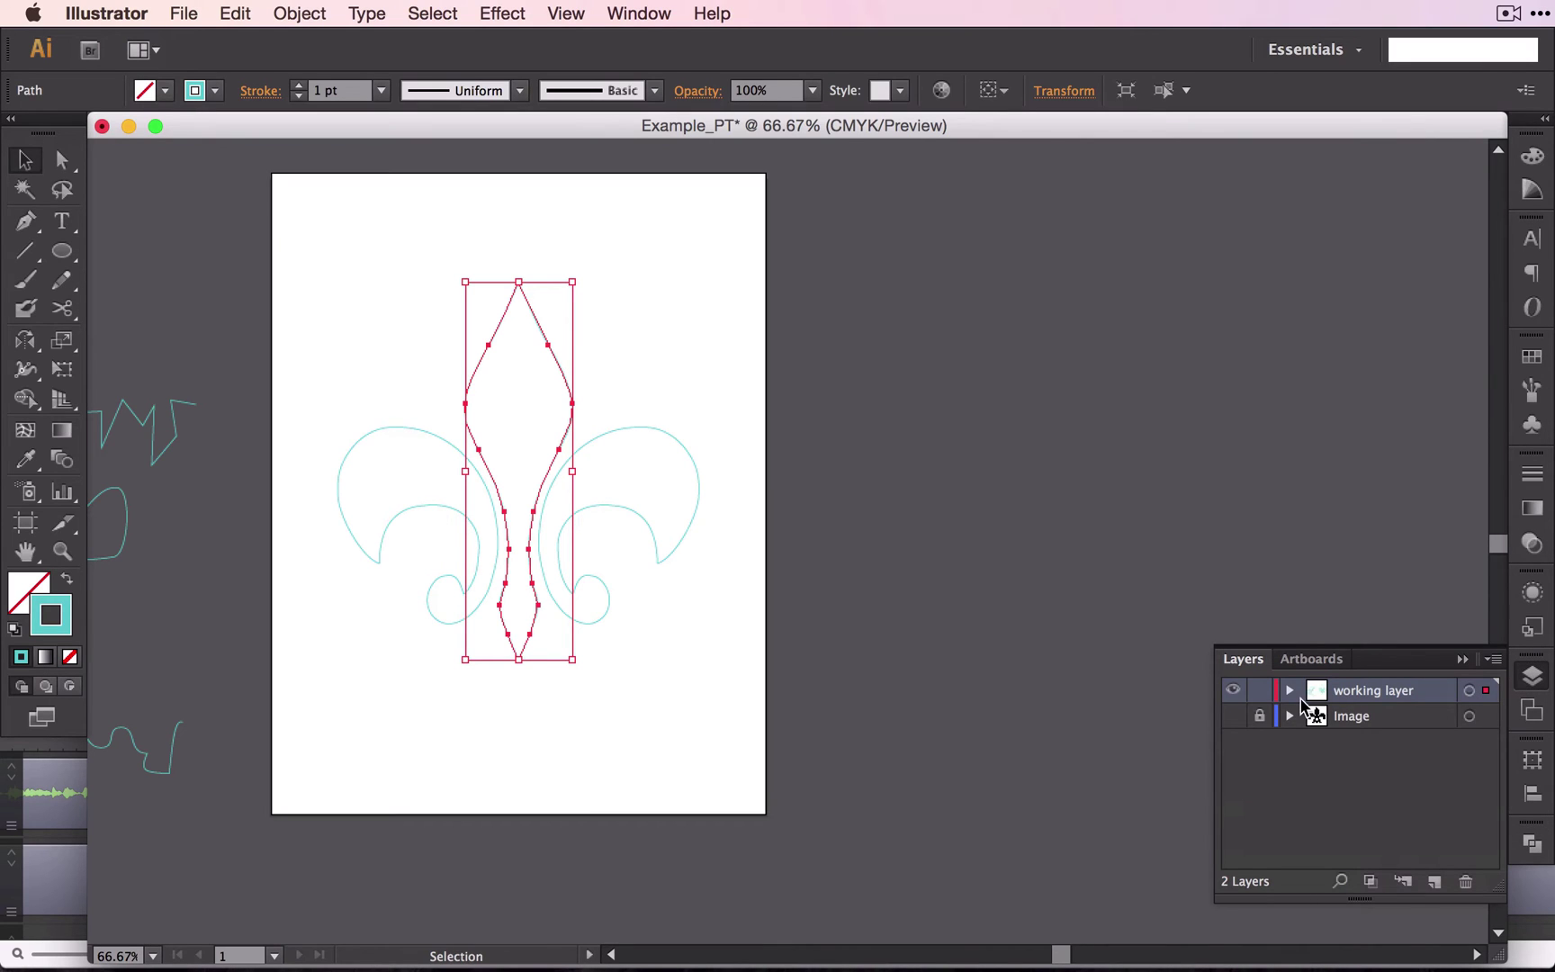
left_click(1233, 715)
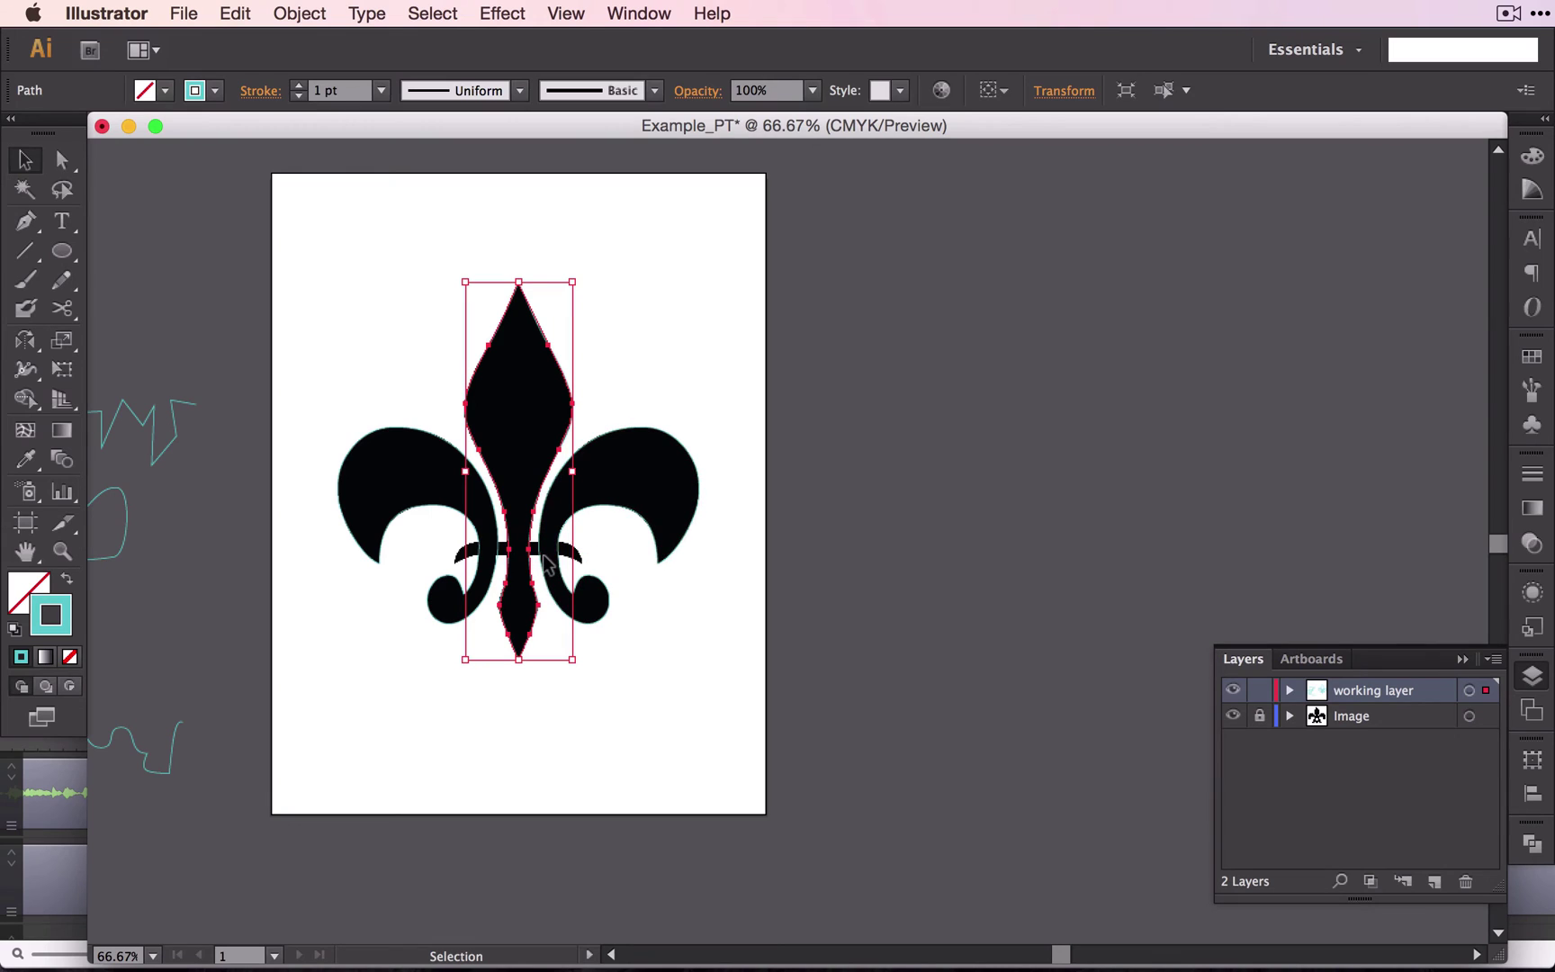
Hide the guides around the crossbar area.
key("super+minus")
key("super+minus")
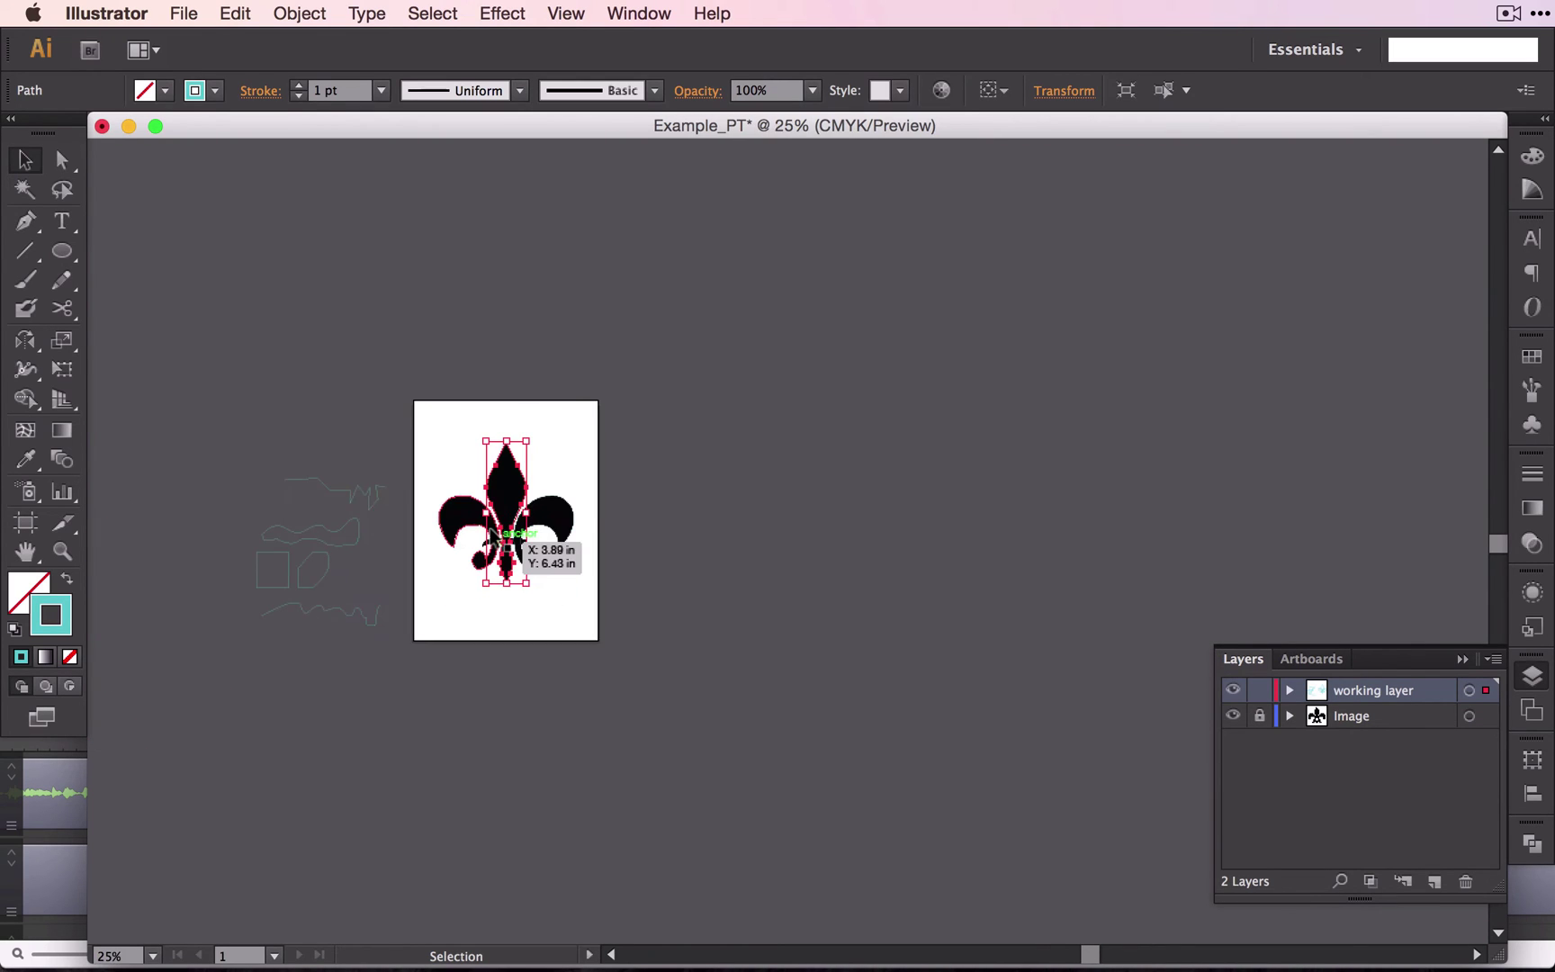
key("super+1")
scroll(491, 537, "up", 4)
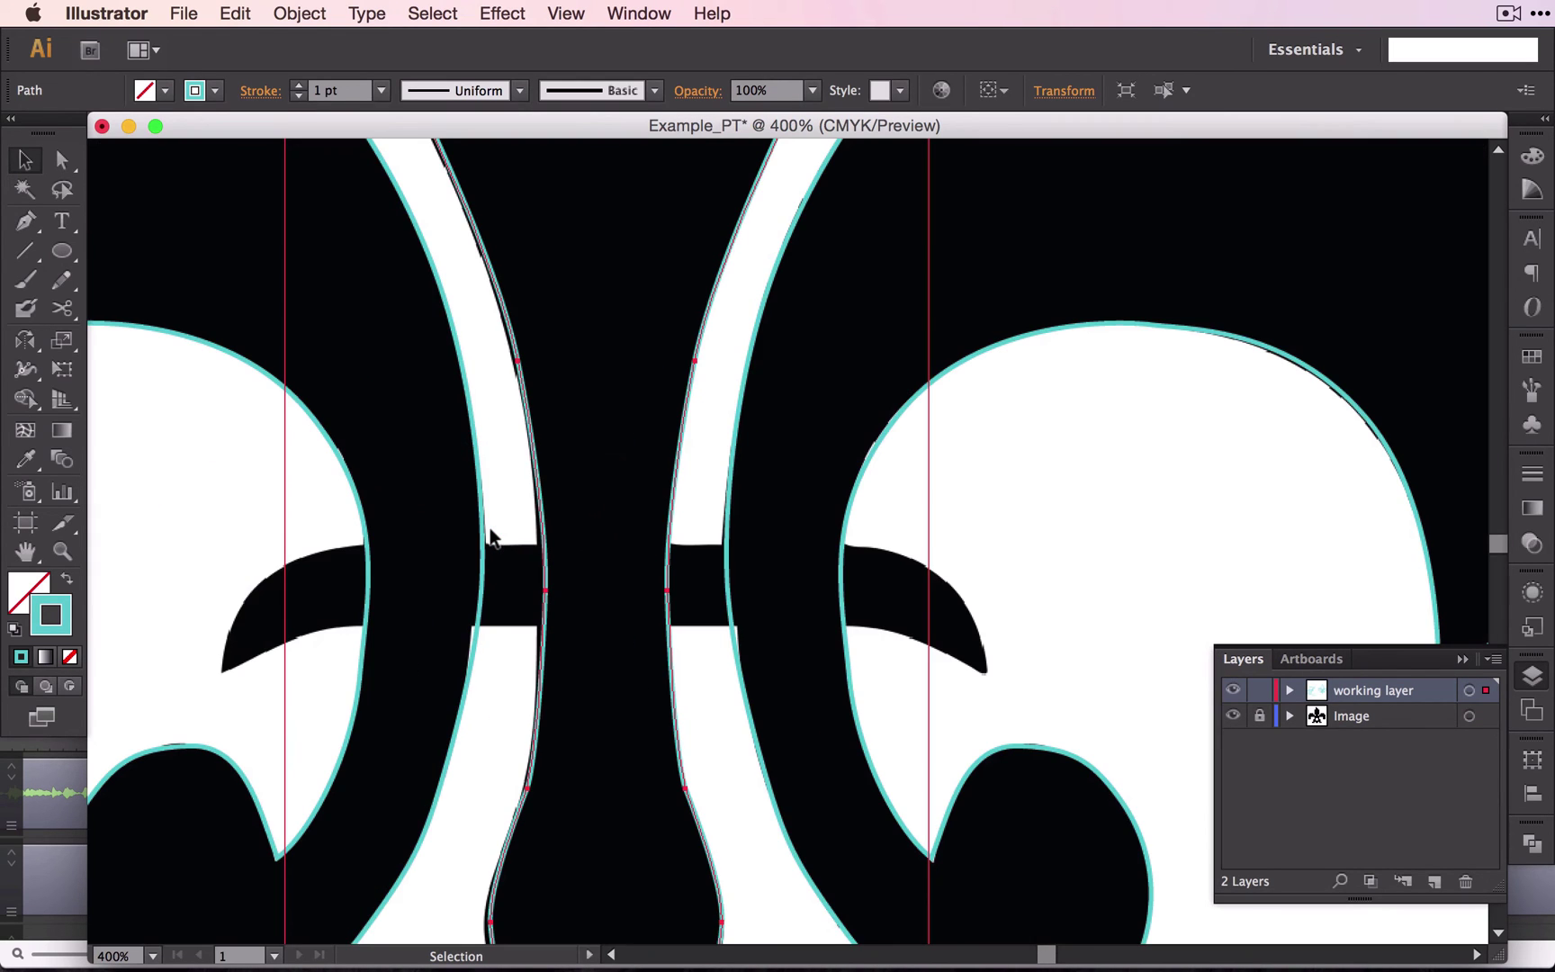
scroll(491, 537, "left", 3)
scroll(490, 537, "down", 2)
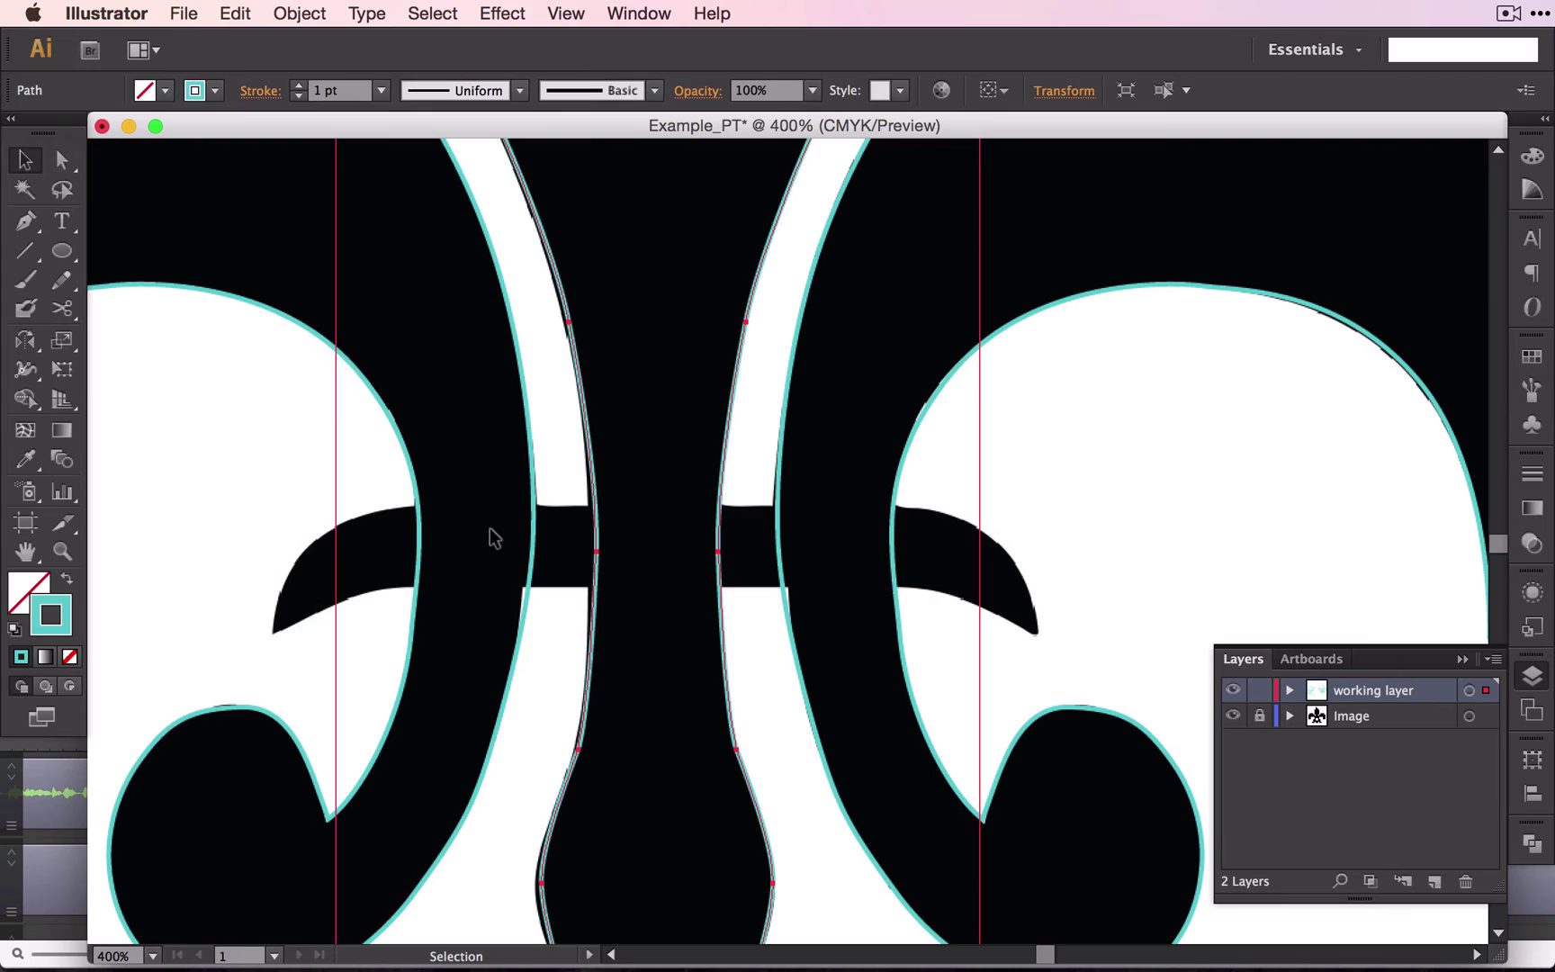
key("super+semicolon")
Start tracing the crossbar with the Pen tool from its left tip to a smooth anchor on its upper-left shoulder.
key("p")
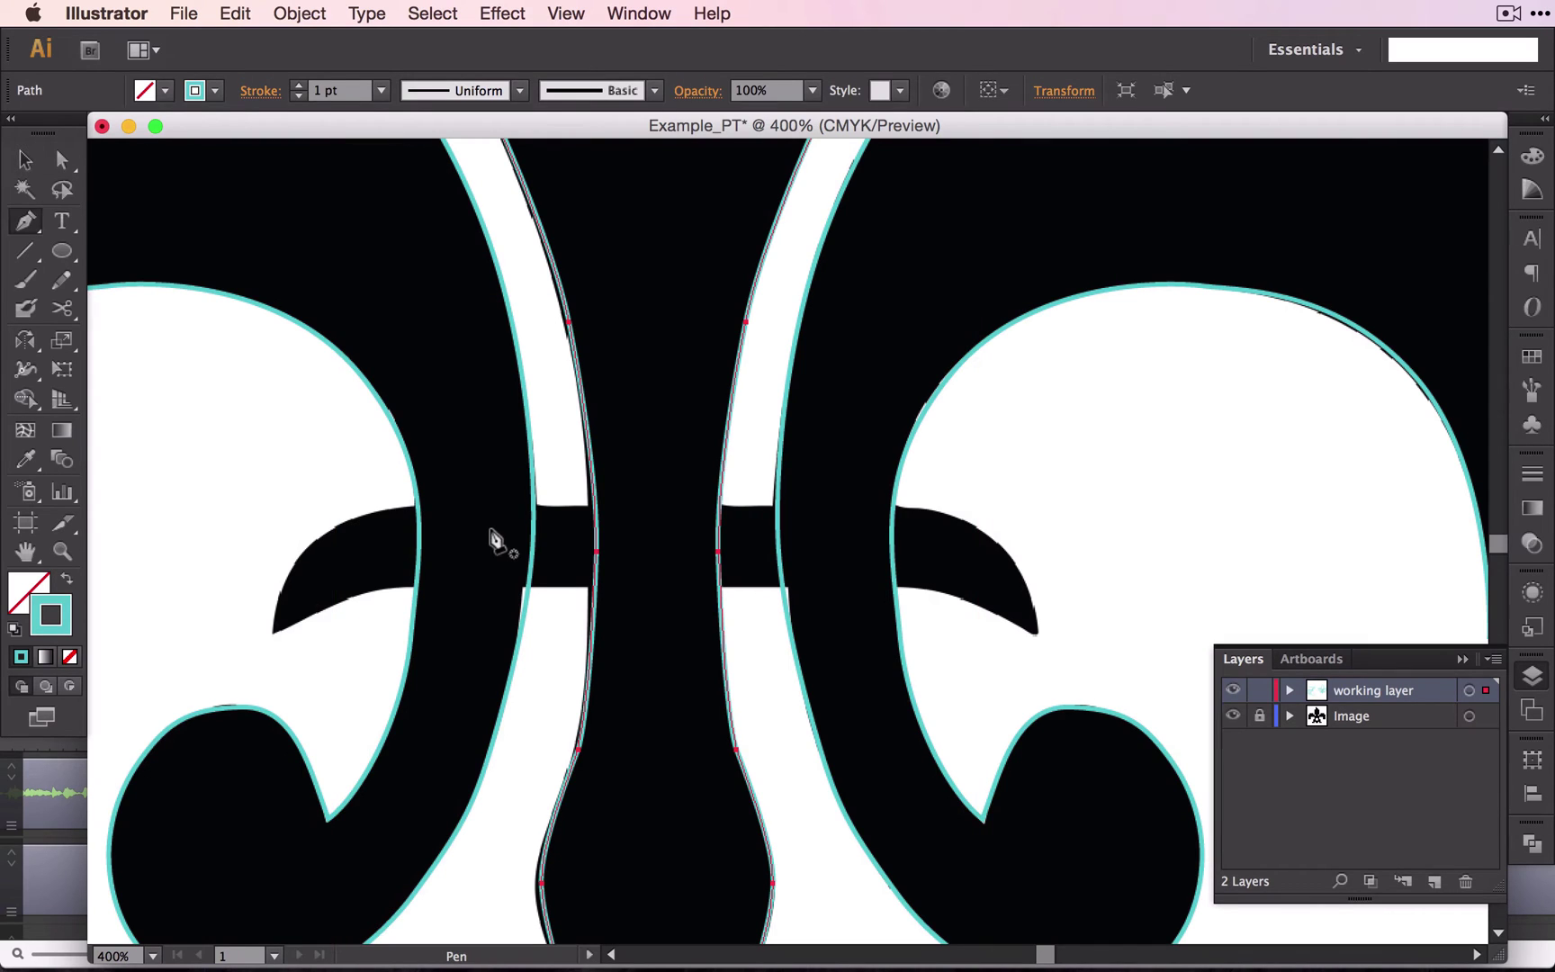
left_click(270, 633)
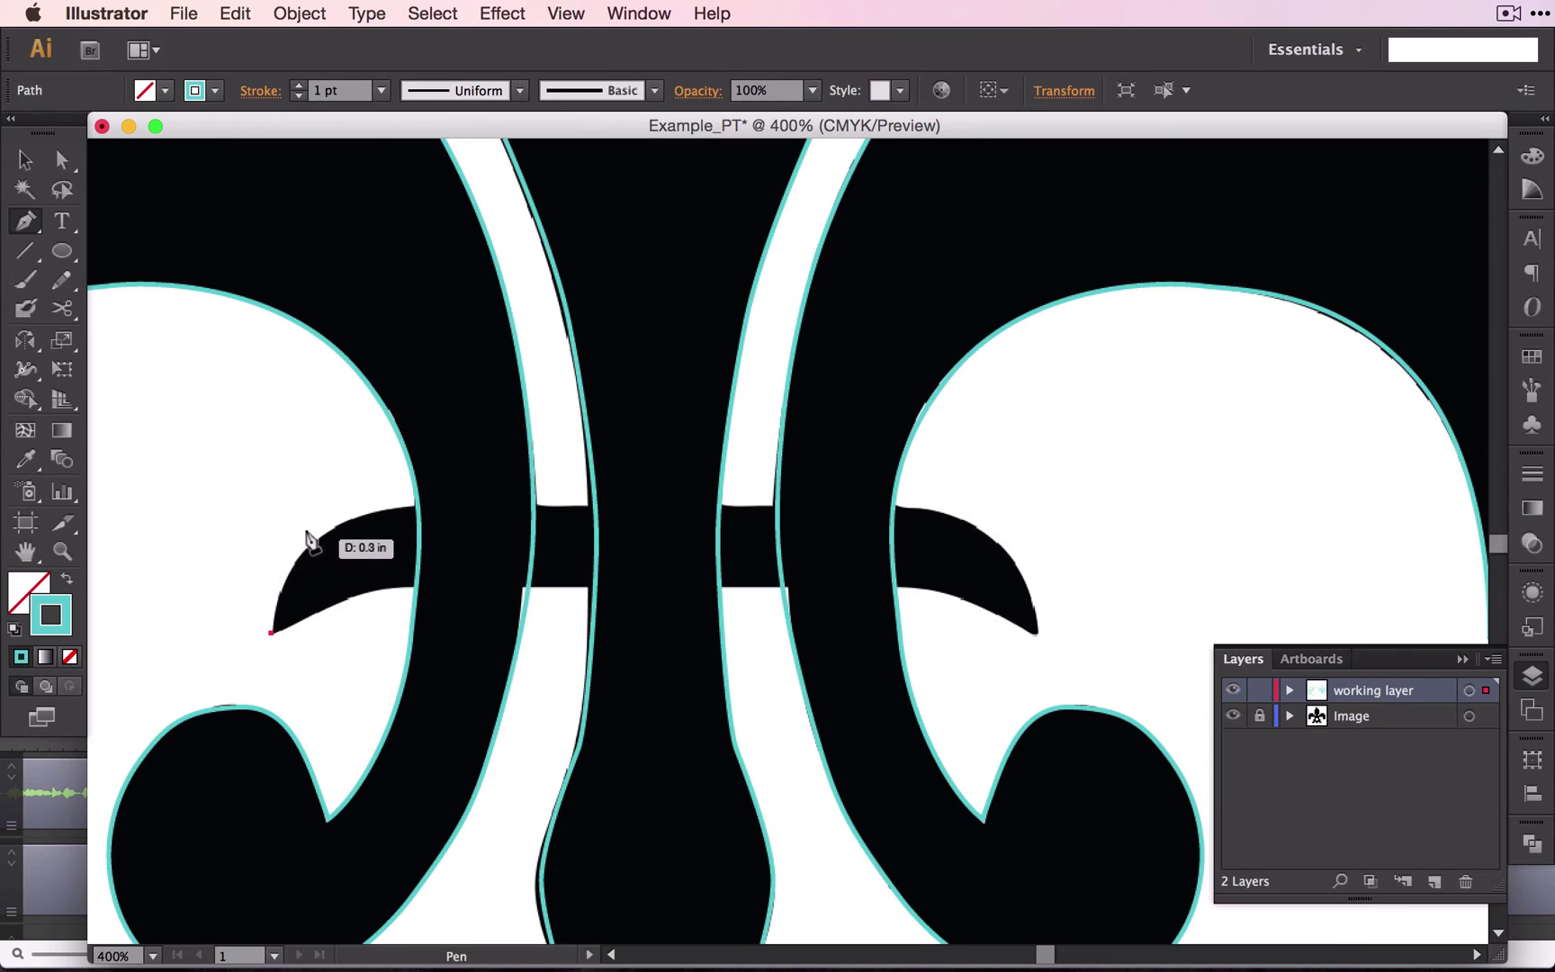
left_click_drag(313, 538, 349, 512)
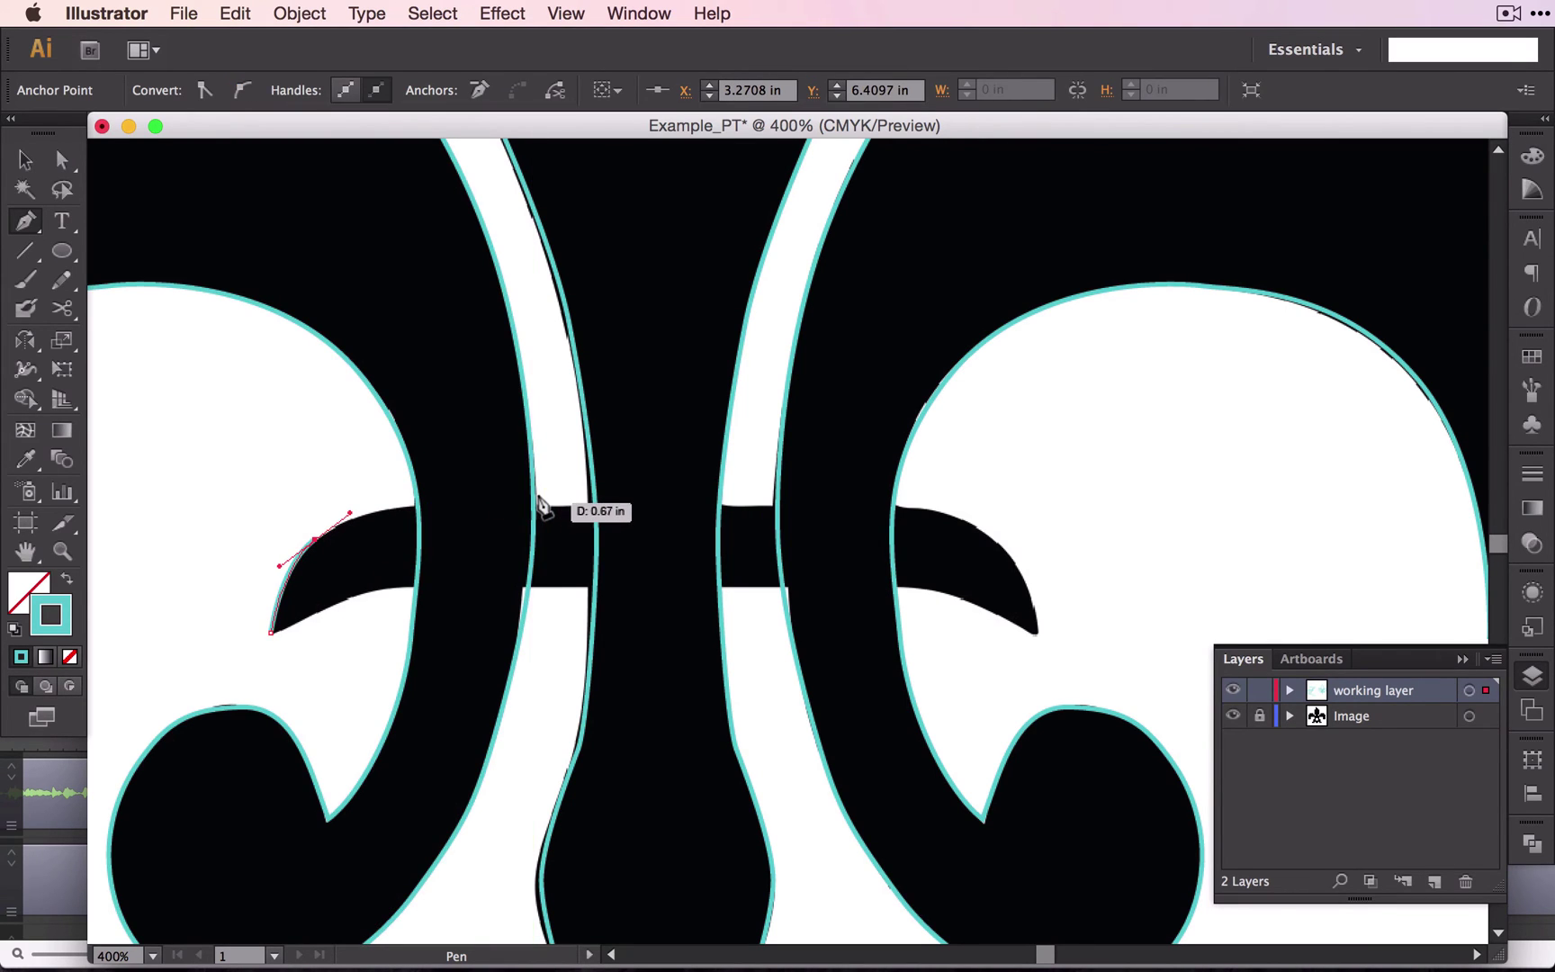
left_click_drag(545, 504, 700, 510)
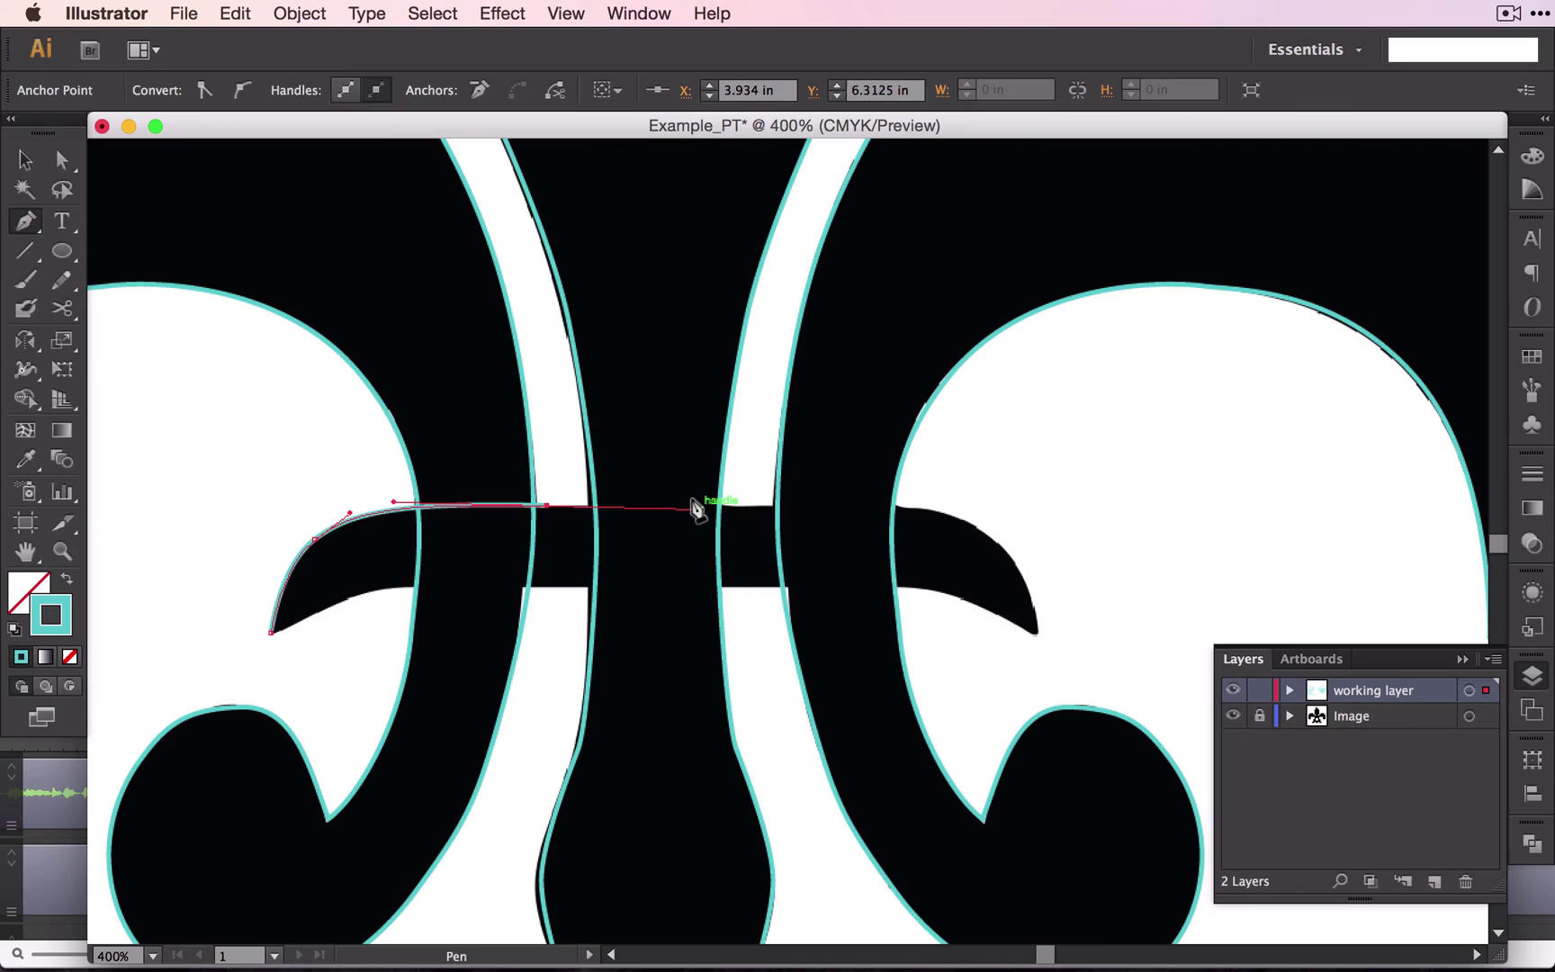
left_click_drag(884, 504, 933, 511)
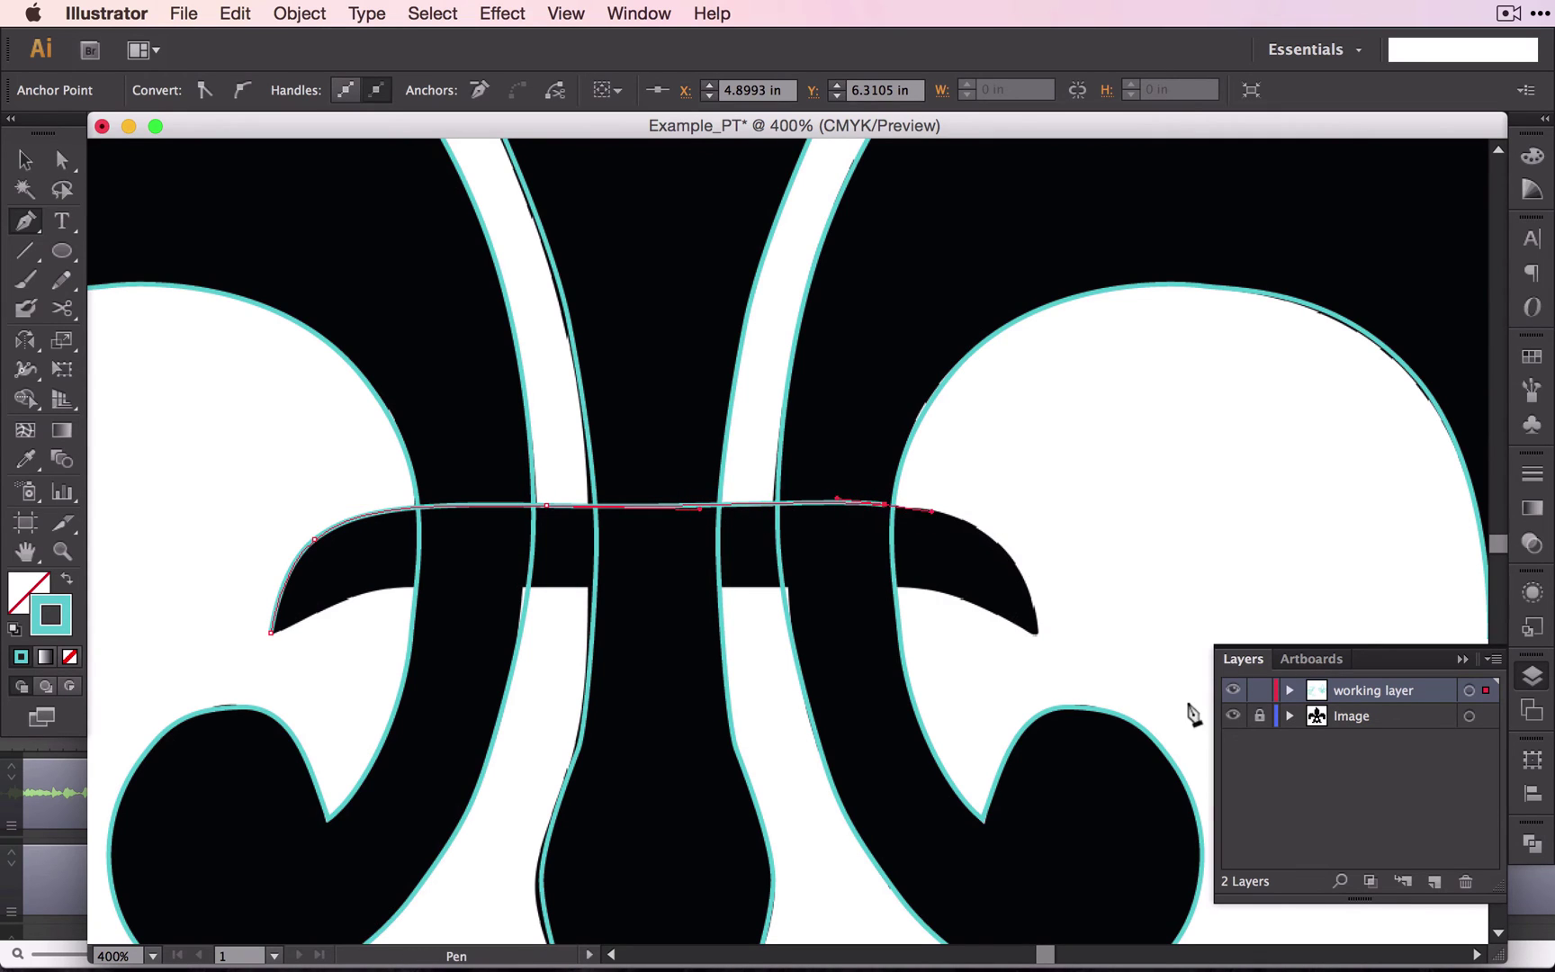
left_click(1233, 715)
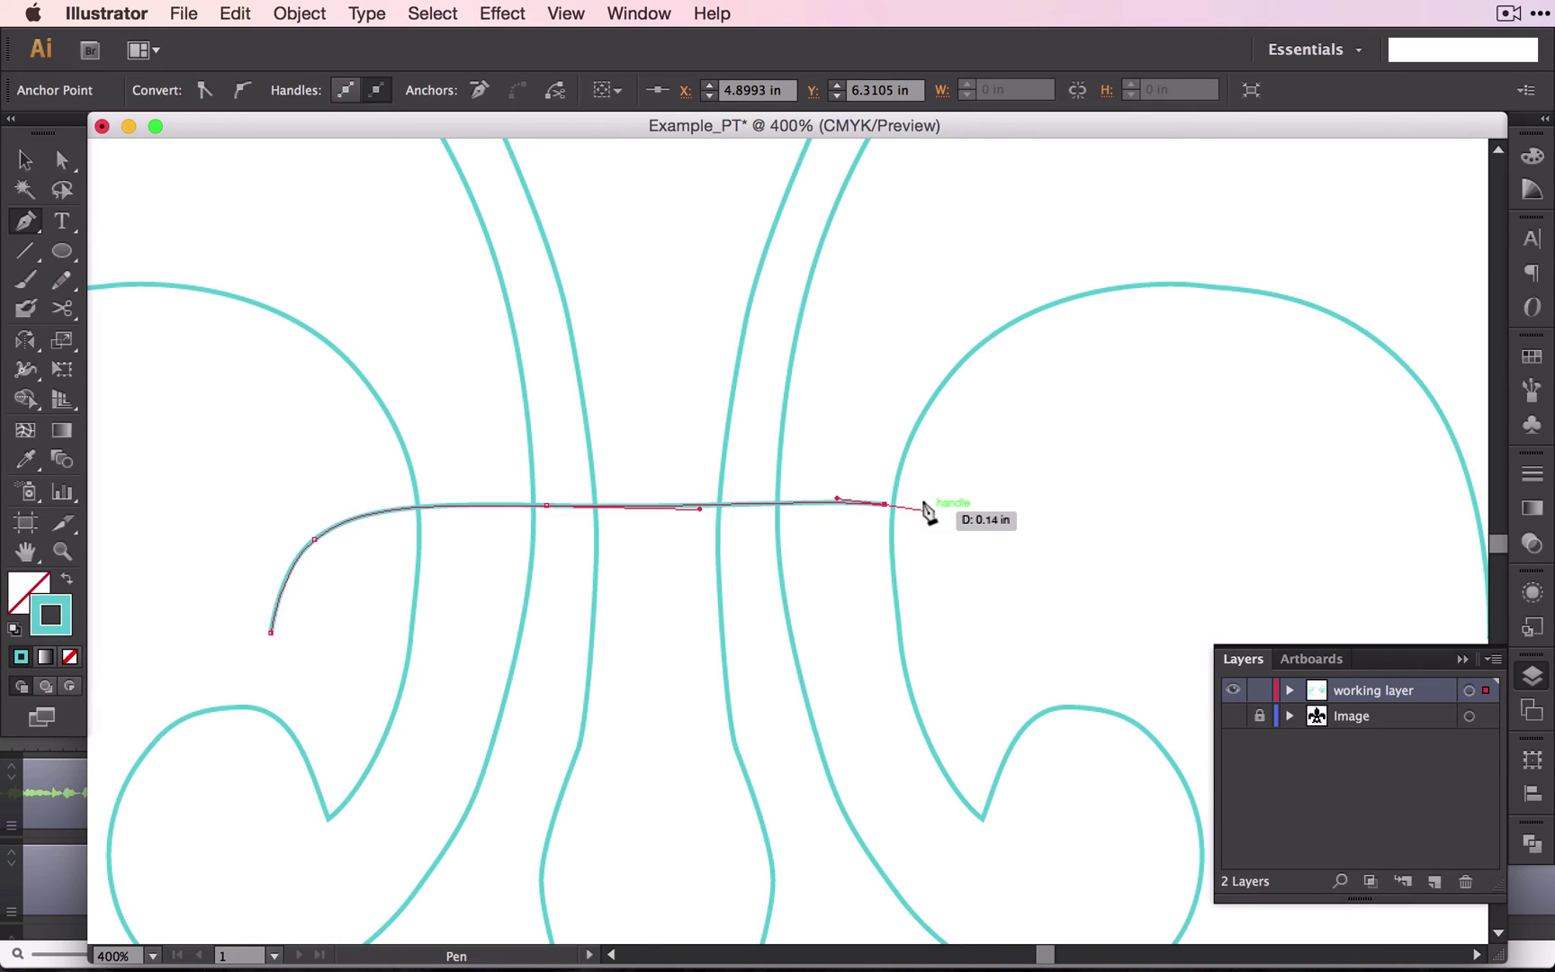
key("super+z")
key("super+z")
key("super+z")
key("super+z")
key("super+z")
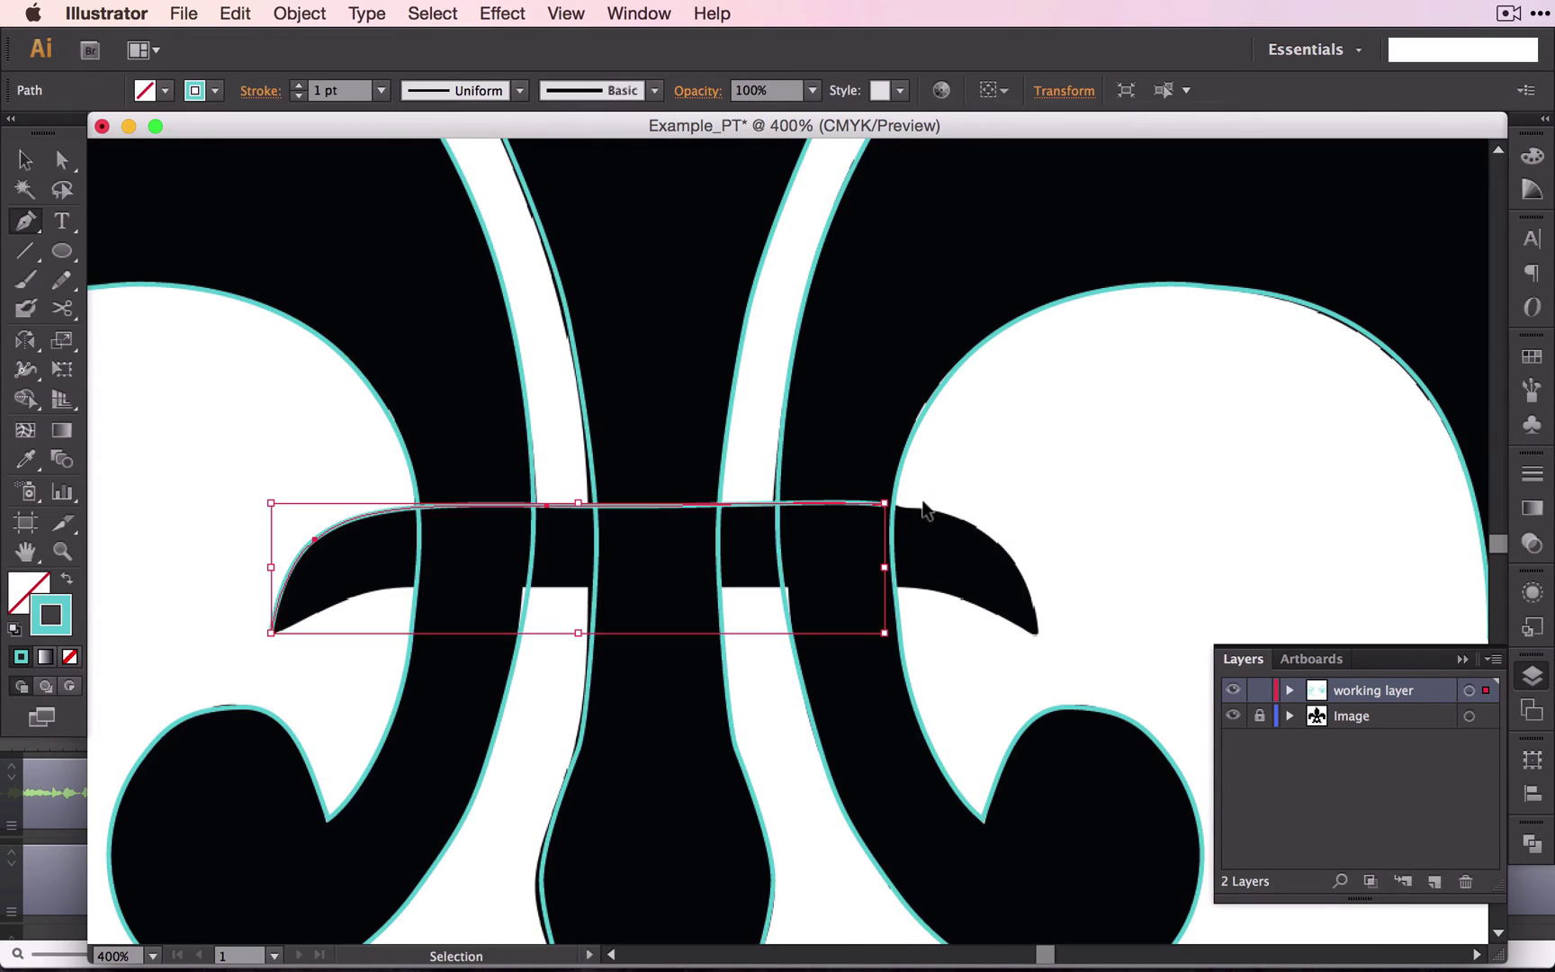
key("super+z")
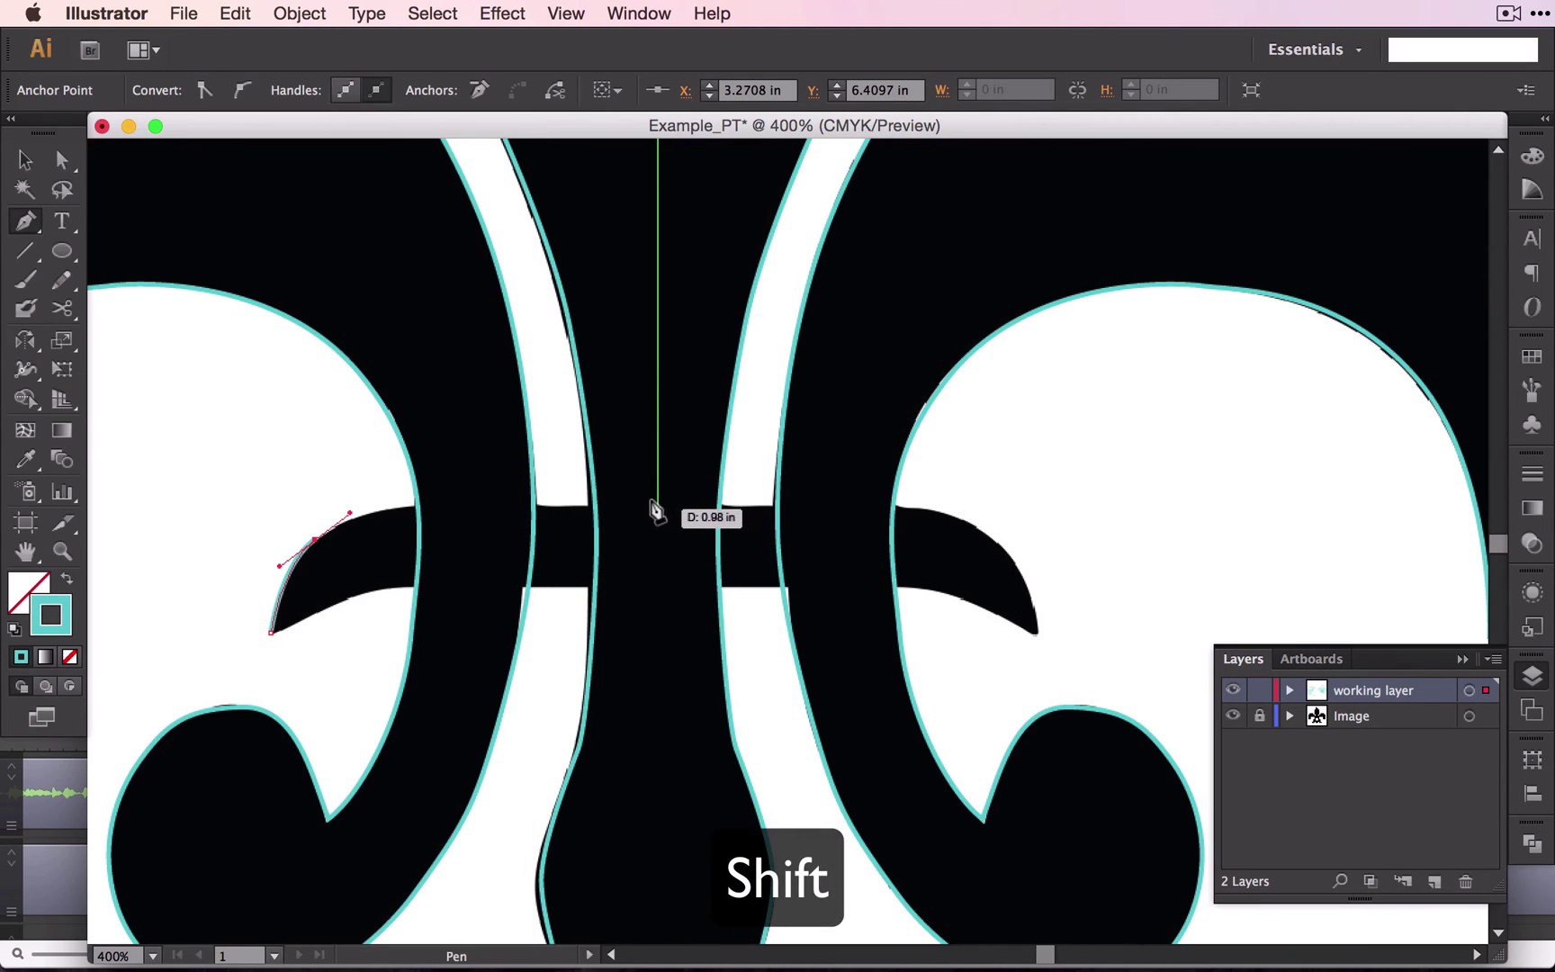
Trace the crossbar's top edge through a horizontal centre anchor and the right shoulder to the right tip, angling the tip's handle along the lower edge.
left_click_drag(656, 511, 948, 520)
key("super+z")
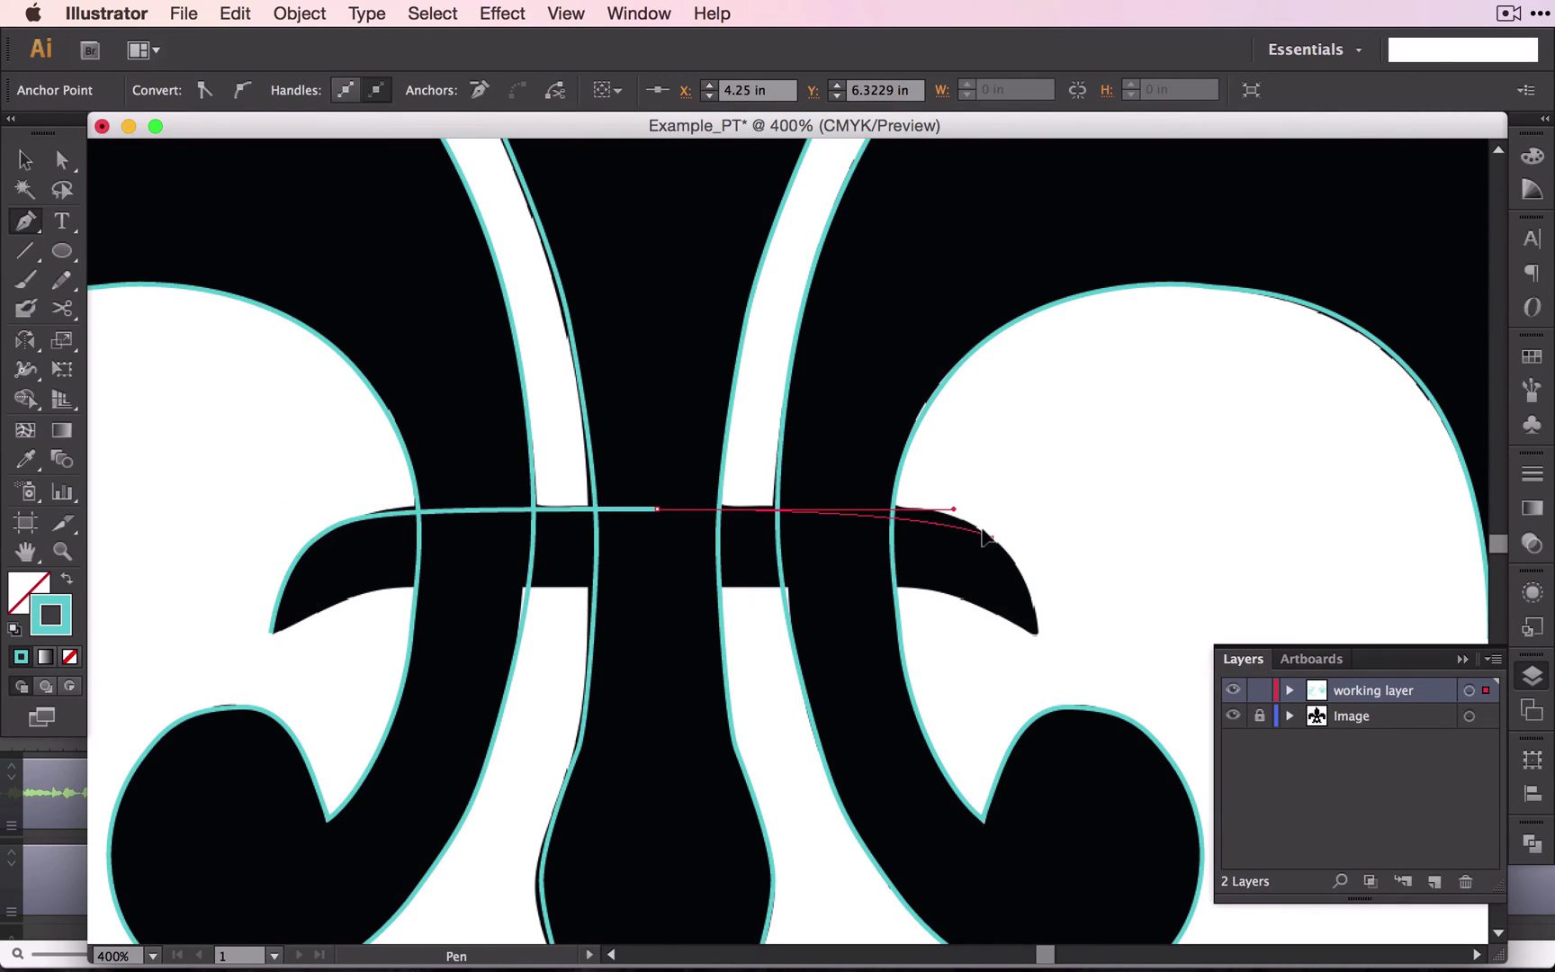
left_click_drag(988, 537, 1019, 561)
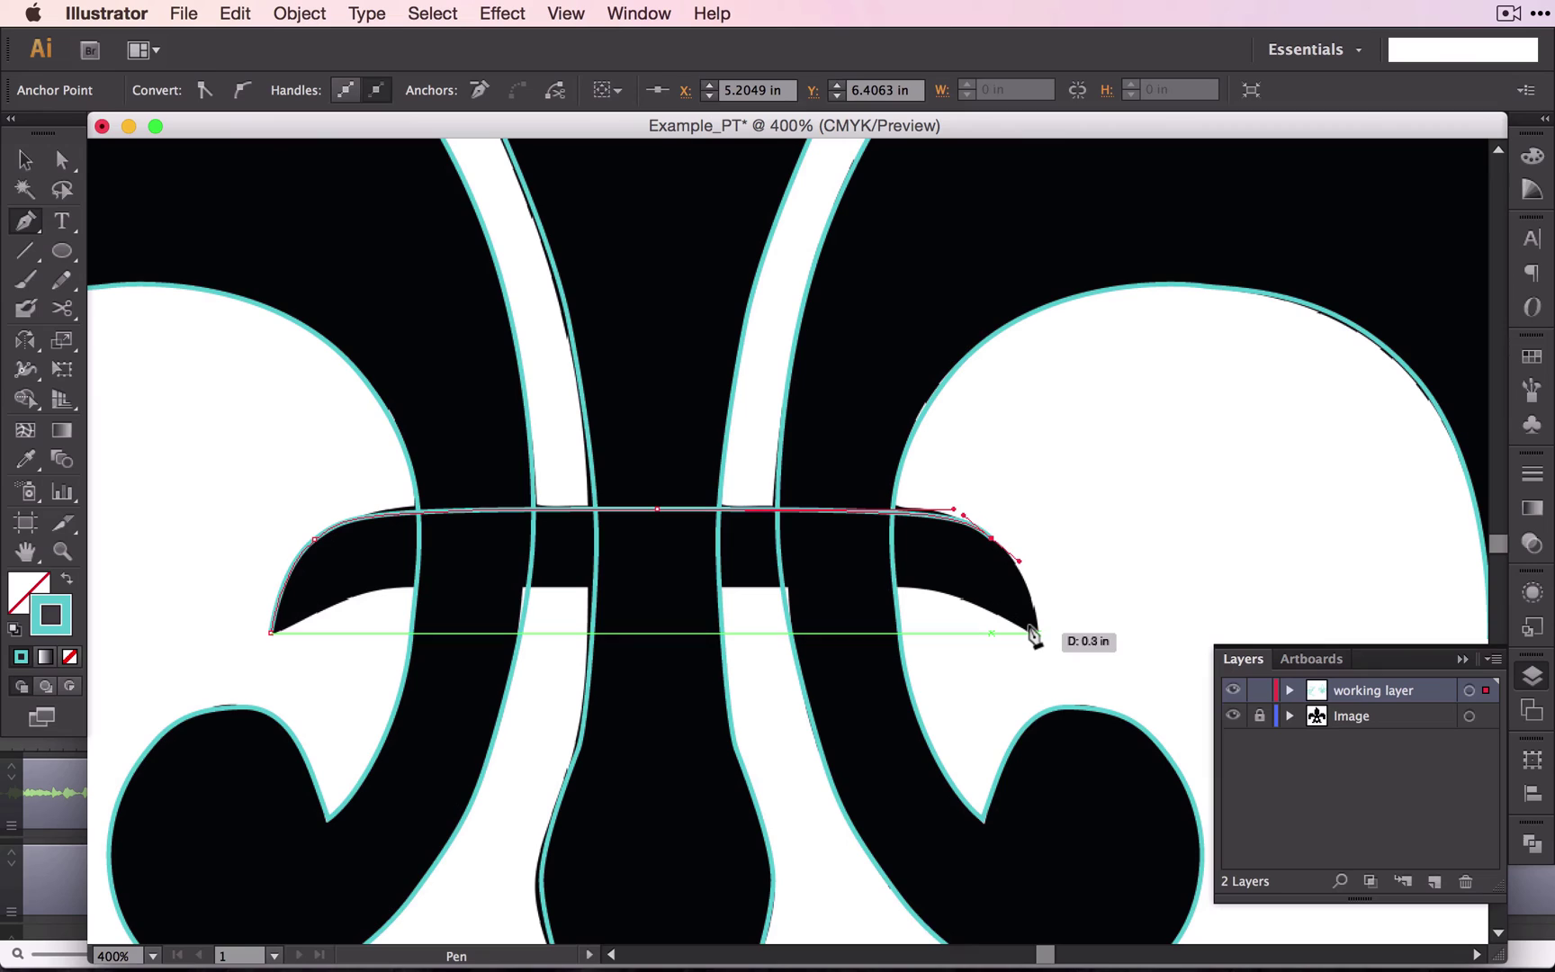
left_click(1035, 632)
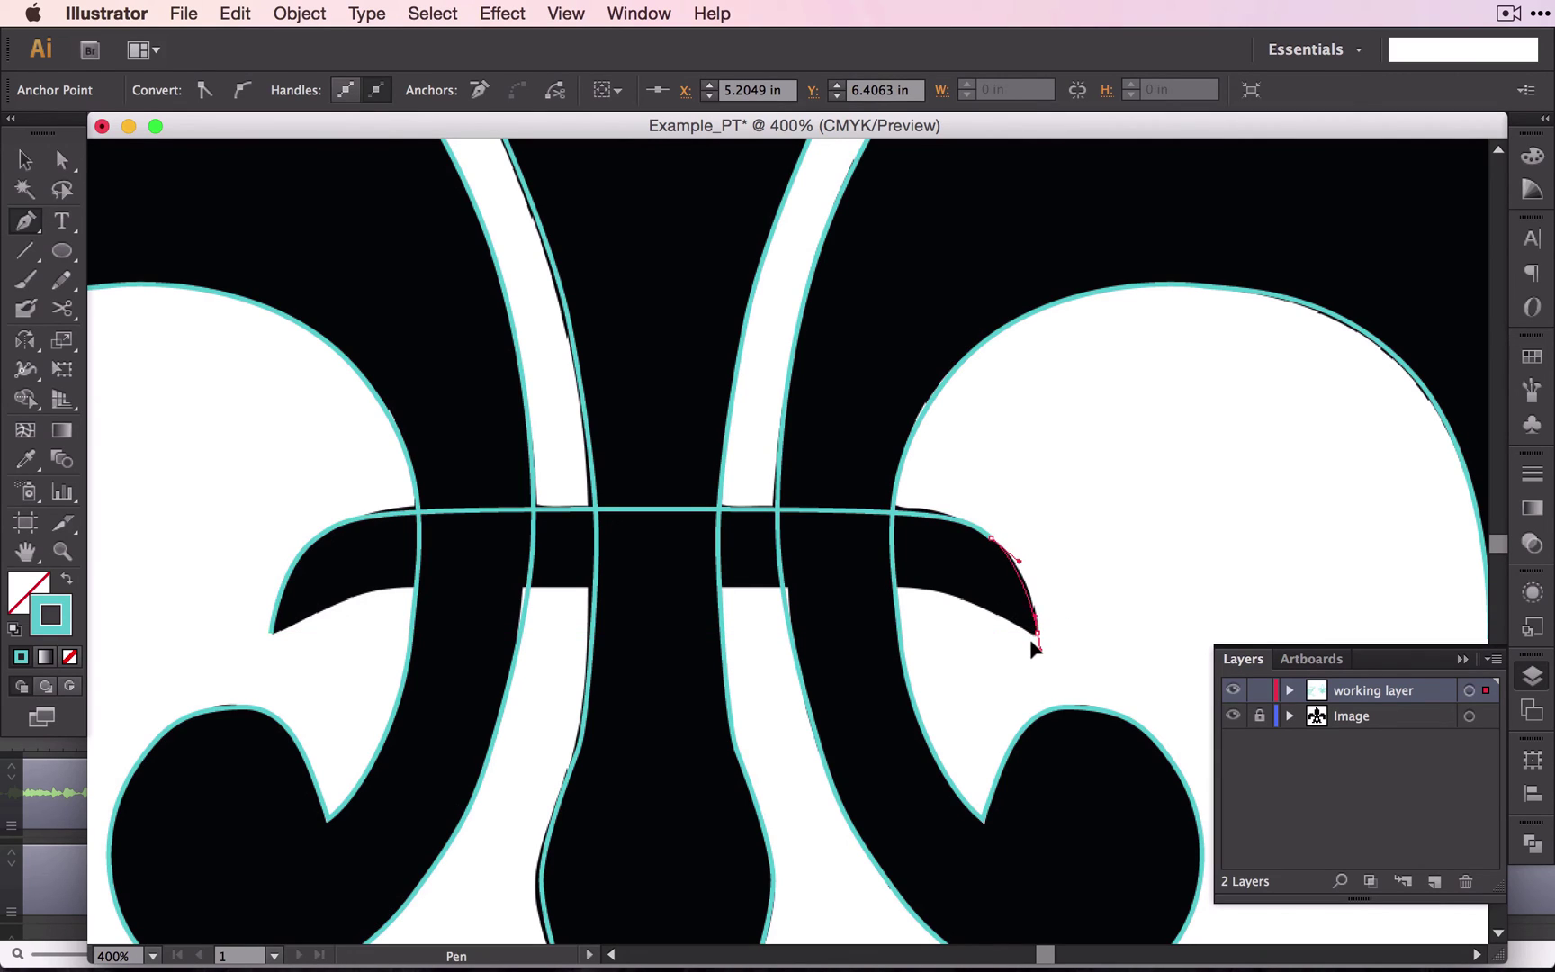
key("alt")
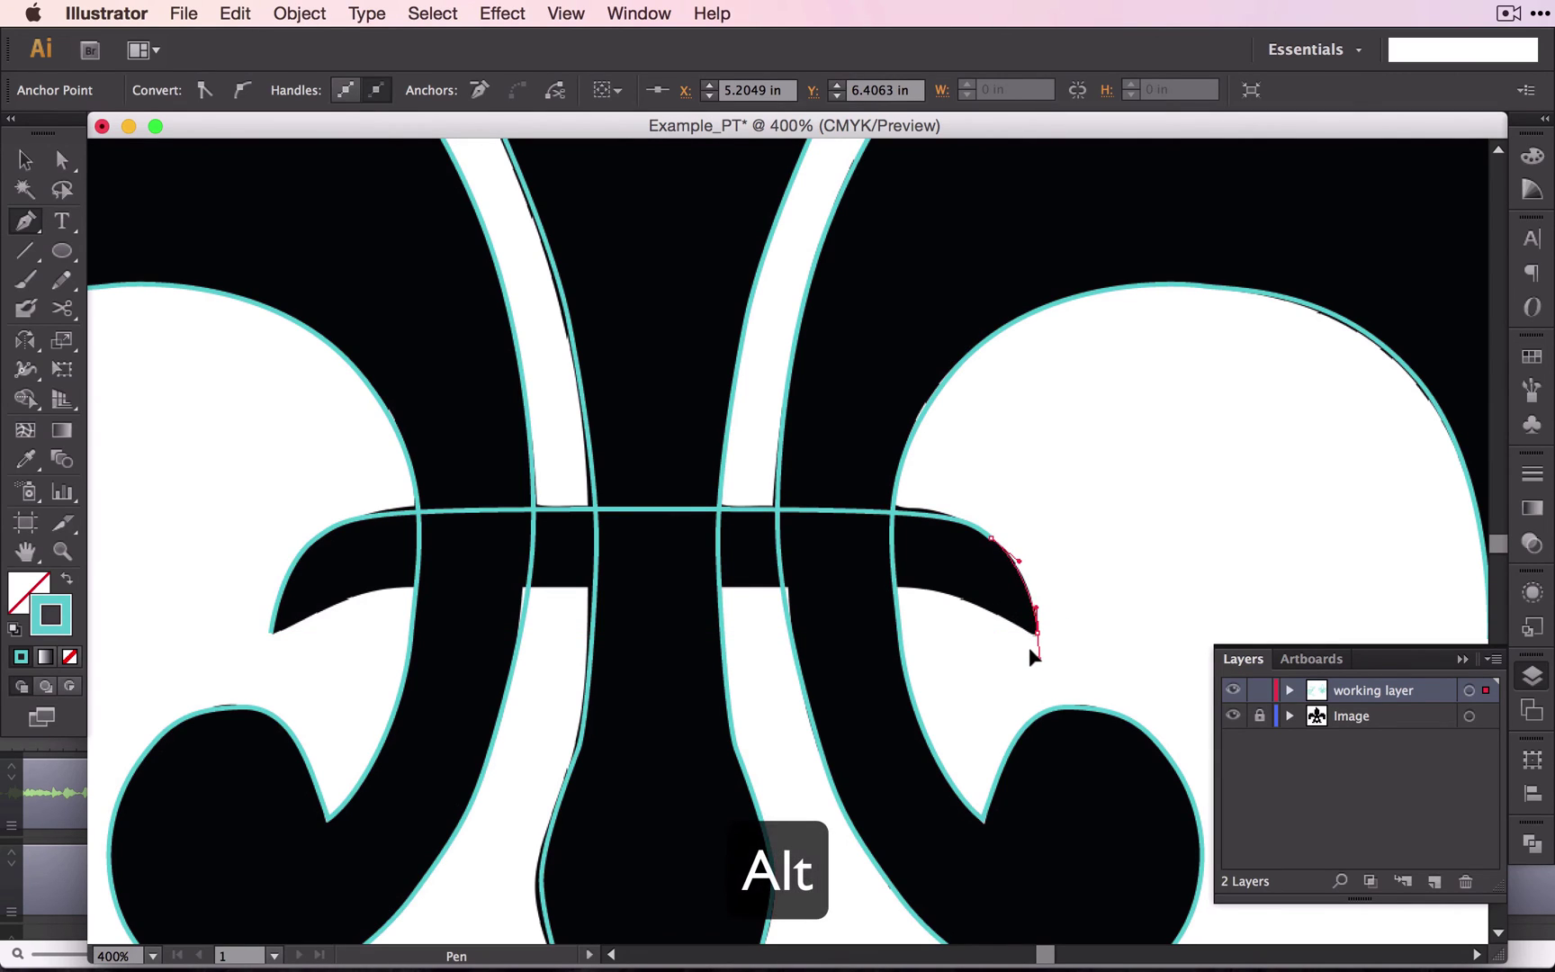
left_click_drag(1030, 650, 997, 614)
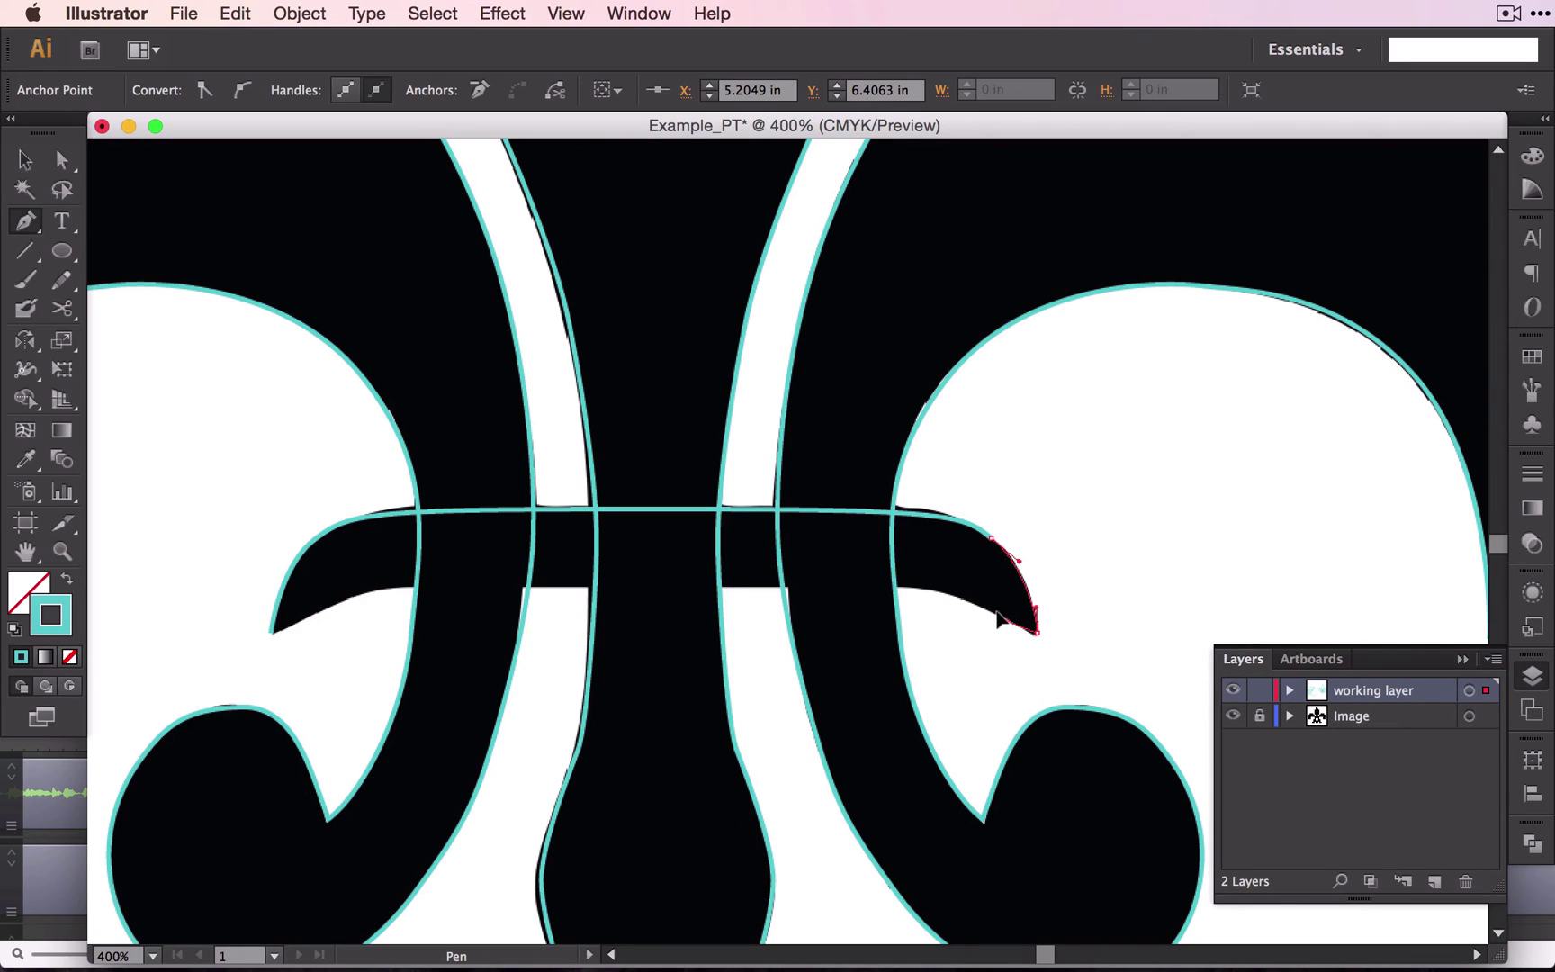
left_click_drag(998, 617, 1006, 617)
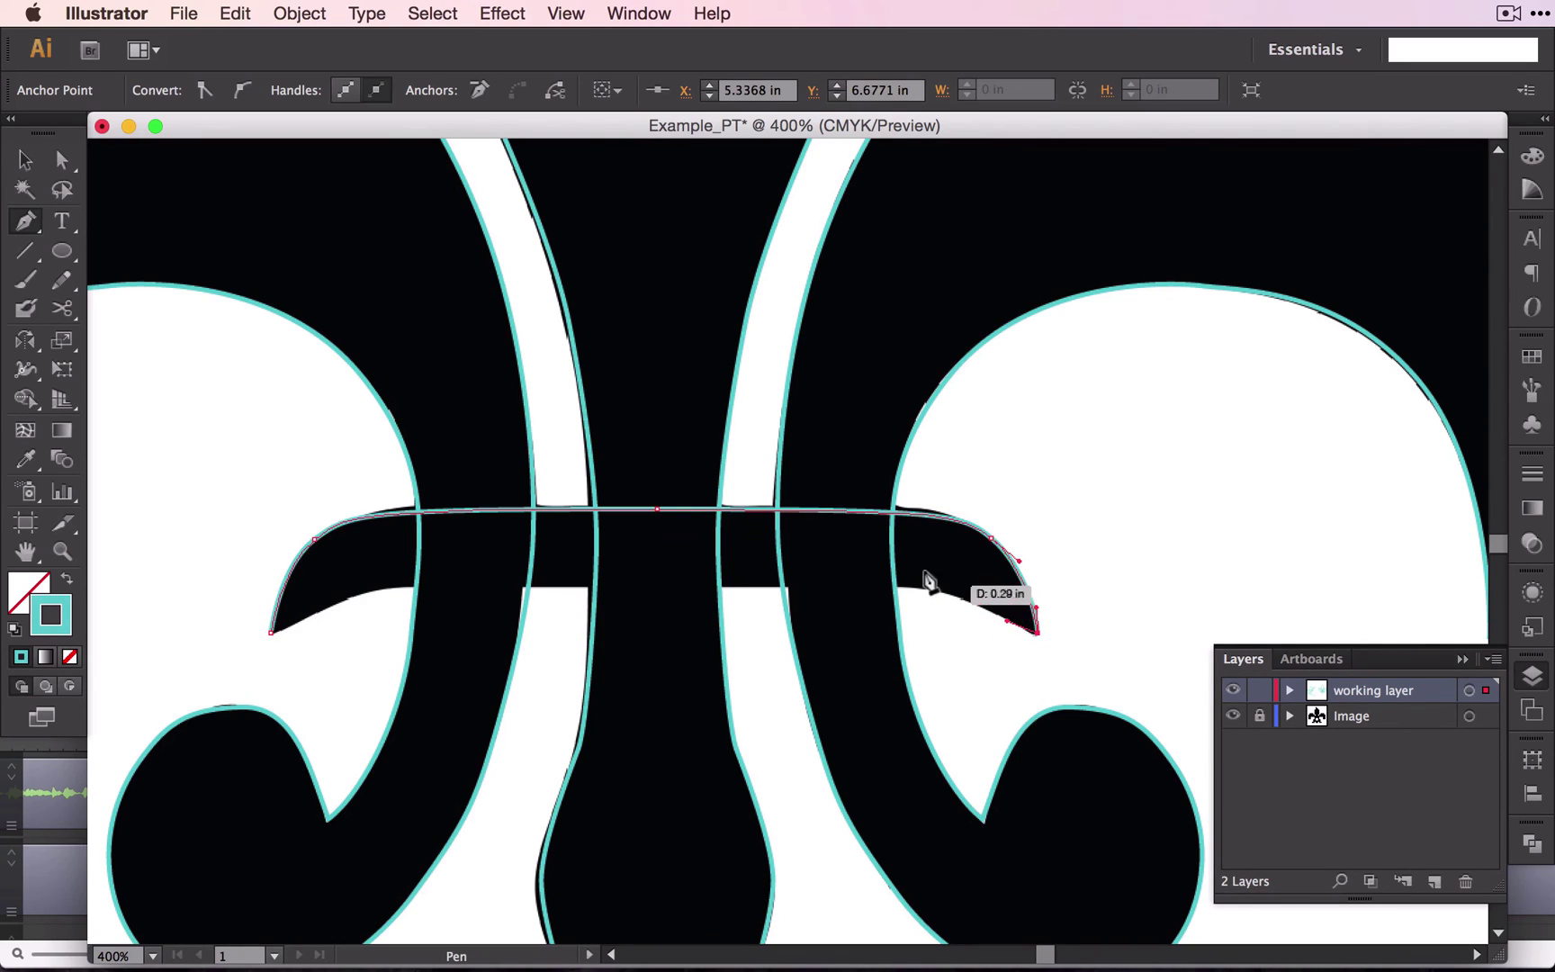
Trace the crossbar's lower edge back through a horizontal centre anchor and close the path at the left tip.
left_click_drag(895, 583, 862, 581)
key("shift")
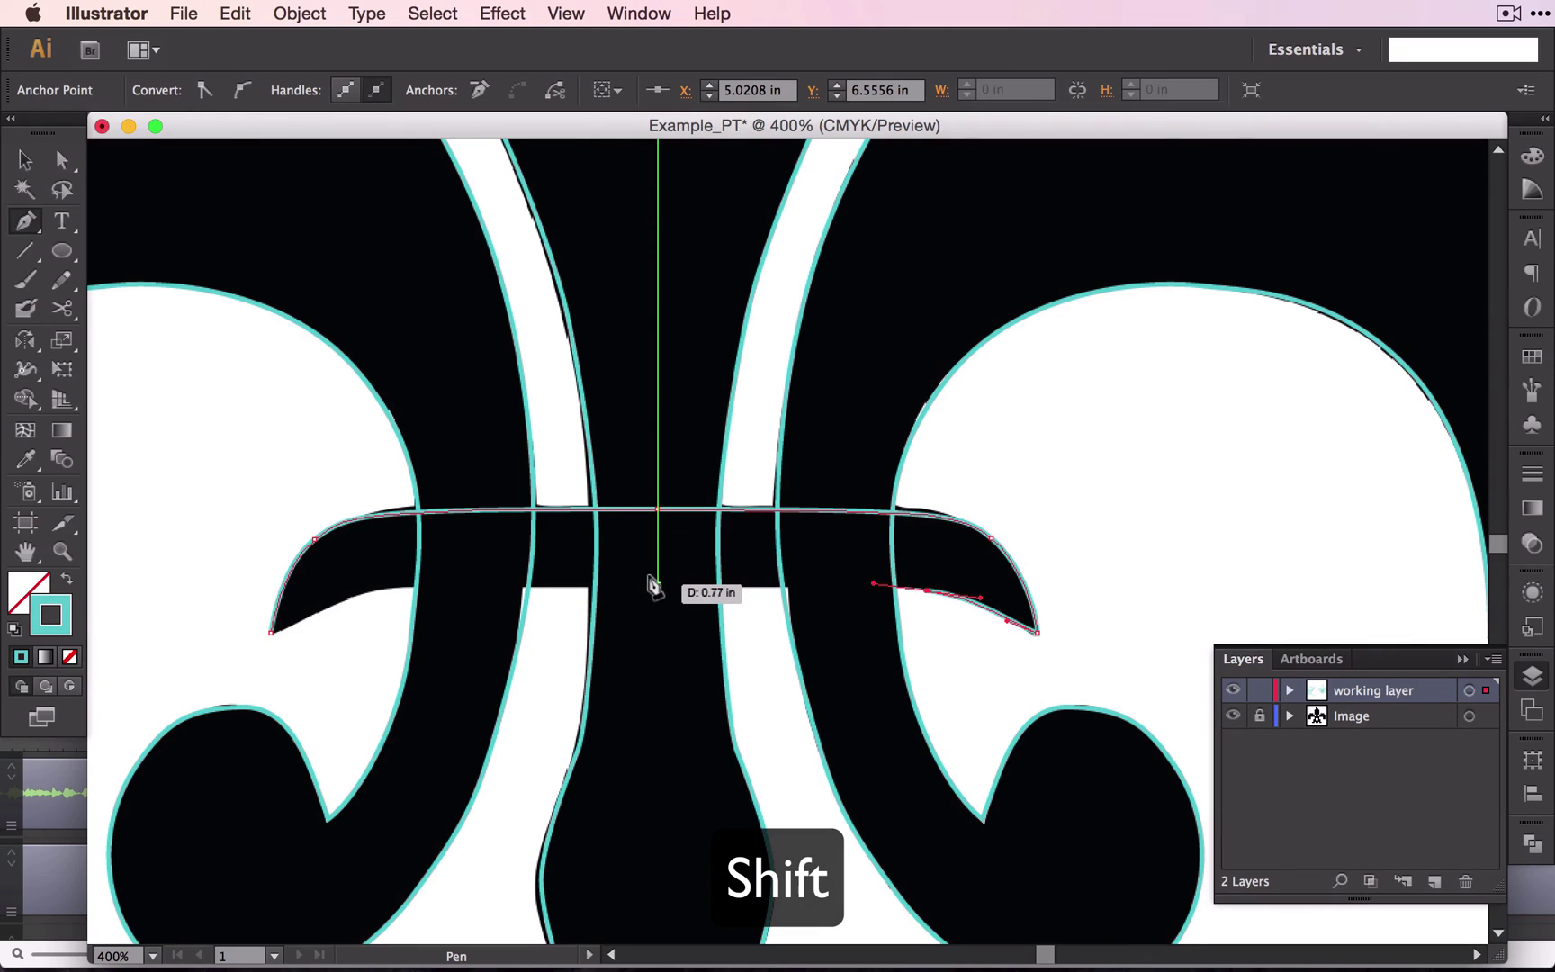
left_click_drag(656, 584, 531, 582)
key("shift")
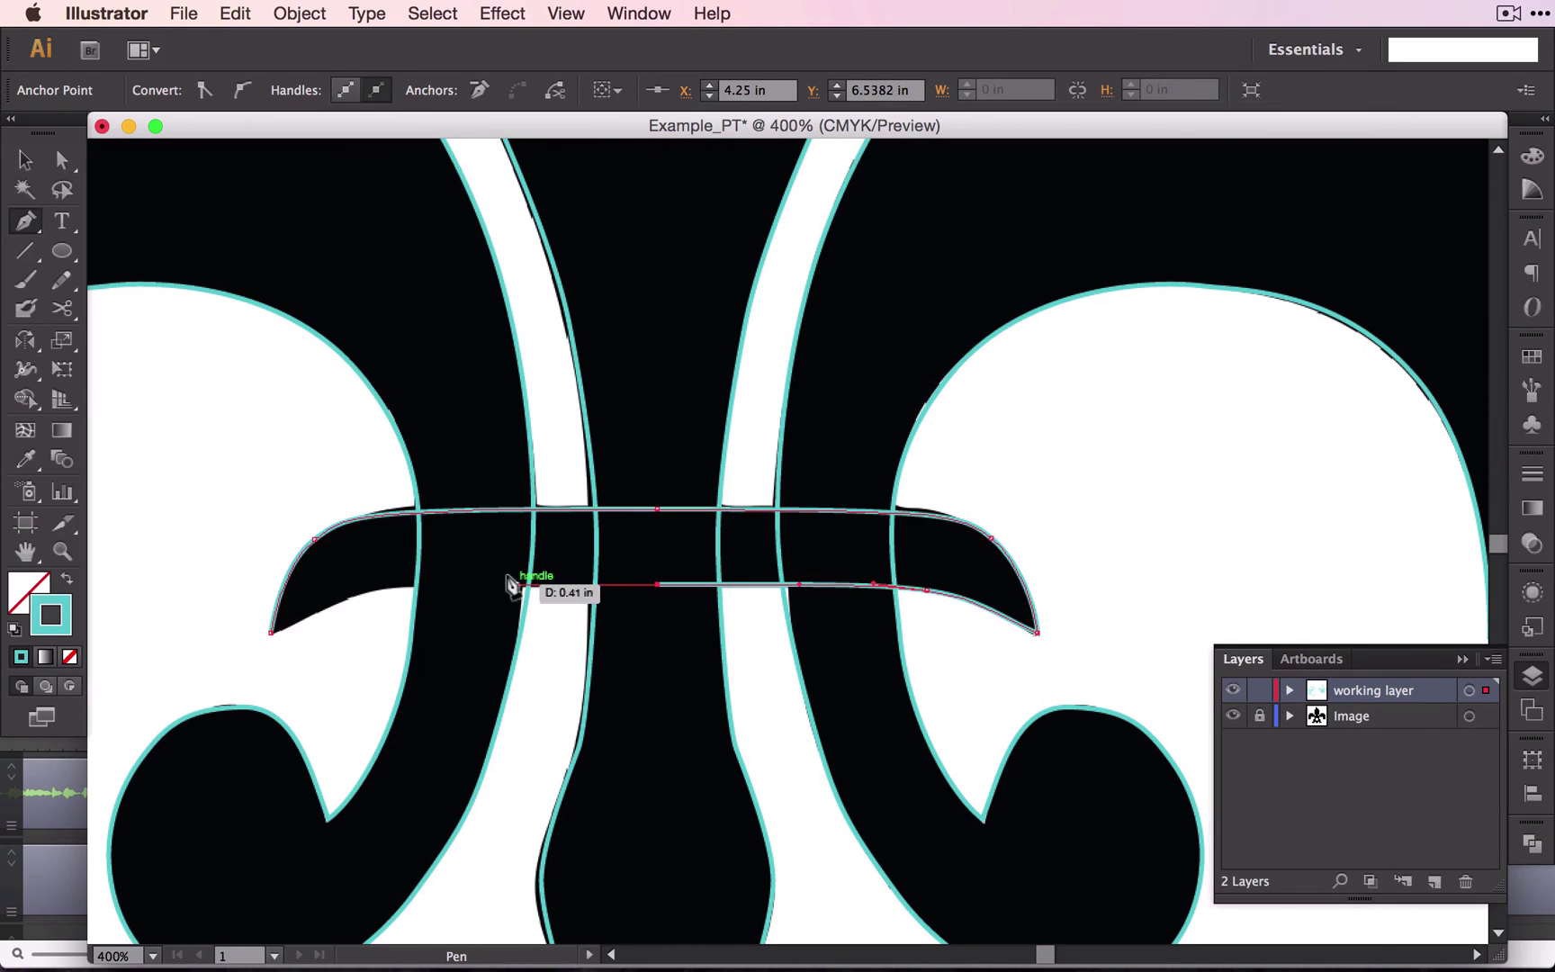
left_click_drag(380, 590, 340, 594)
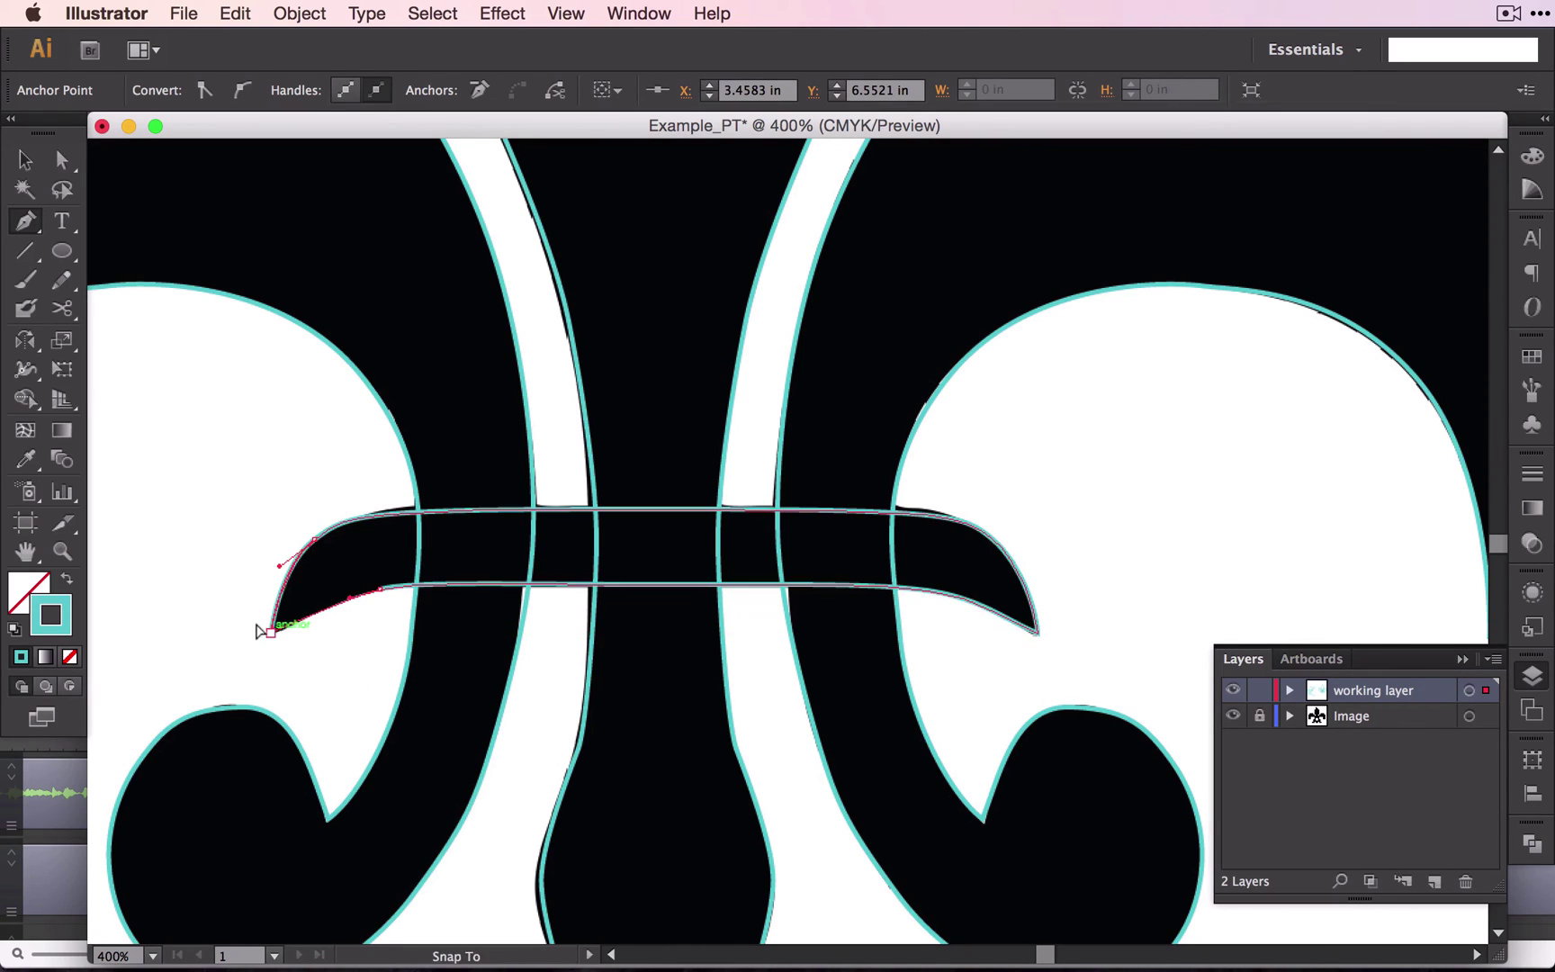
left_click(271, 633)
Hide the Image layer and deselect the finished crossbar path.
scroll(538, 652, "up", 4)
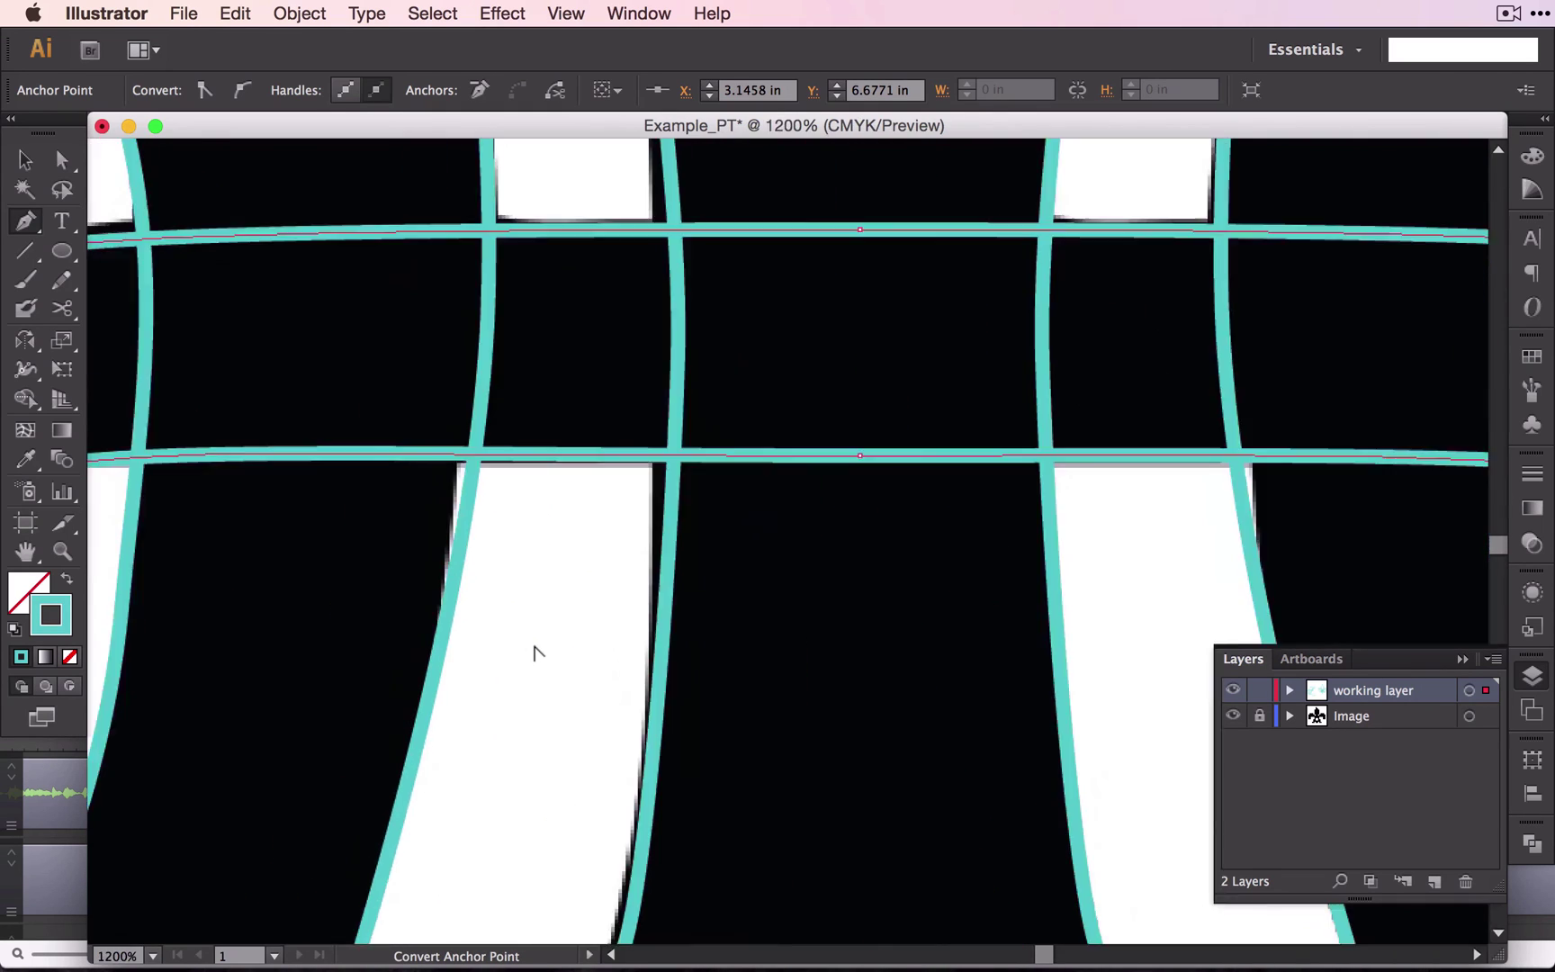
scroll(538, 652, "down", 8)
scroll(537, 653, "up", 2)
scroll(535, 650, "up", 2)
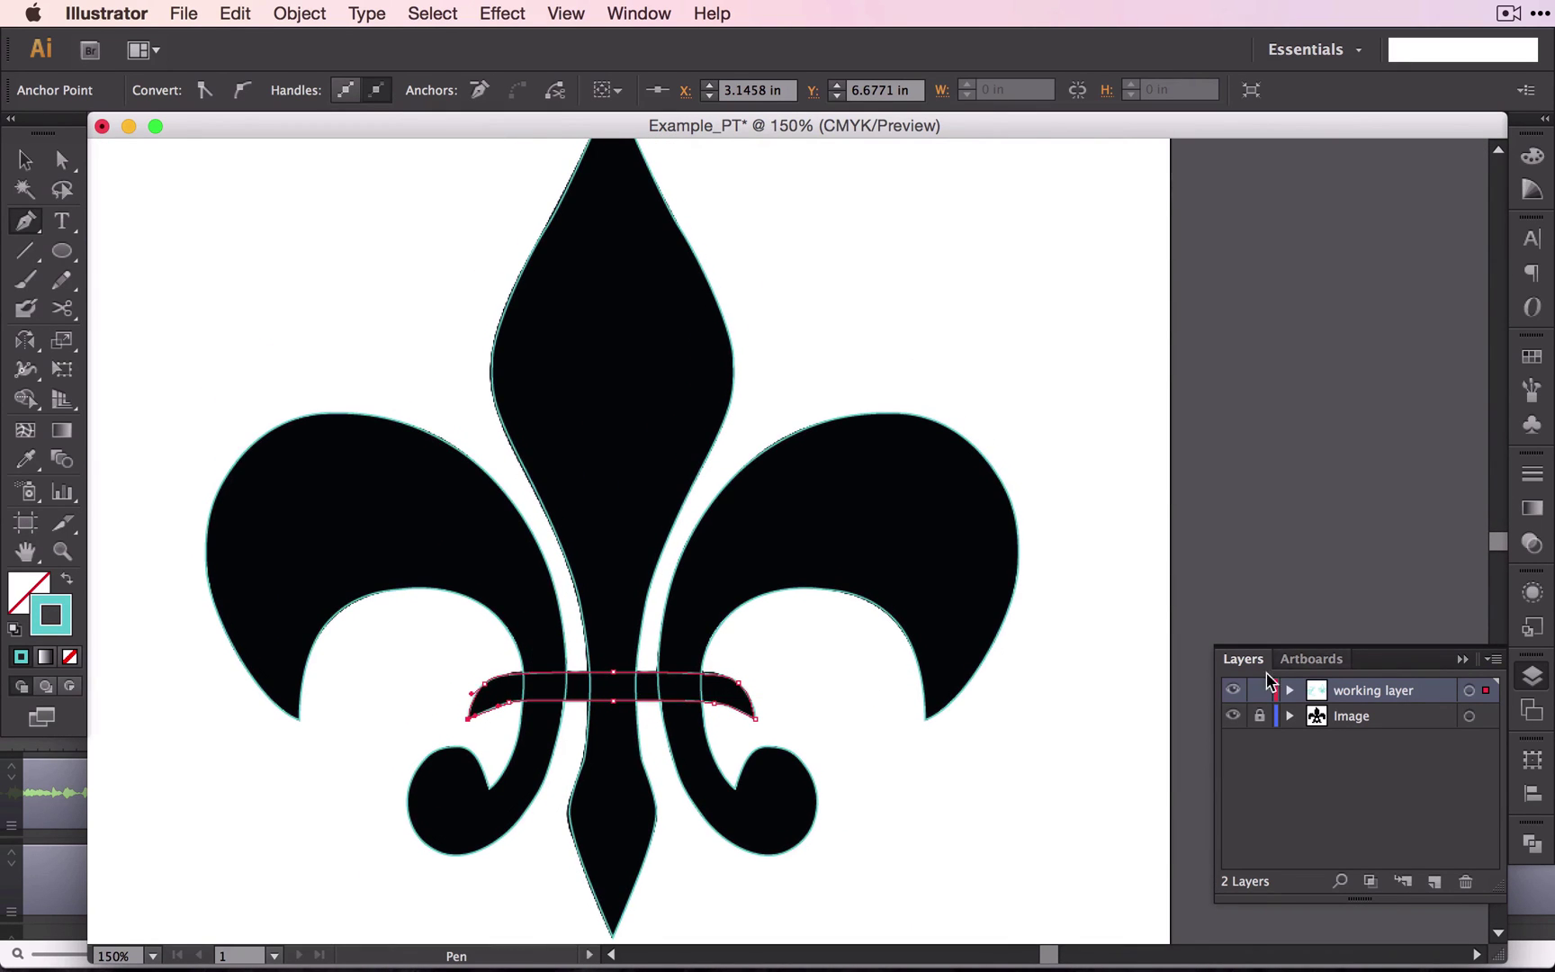
left_click(1233, 716)
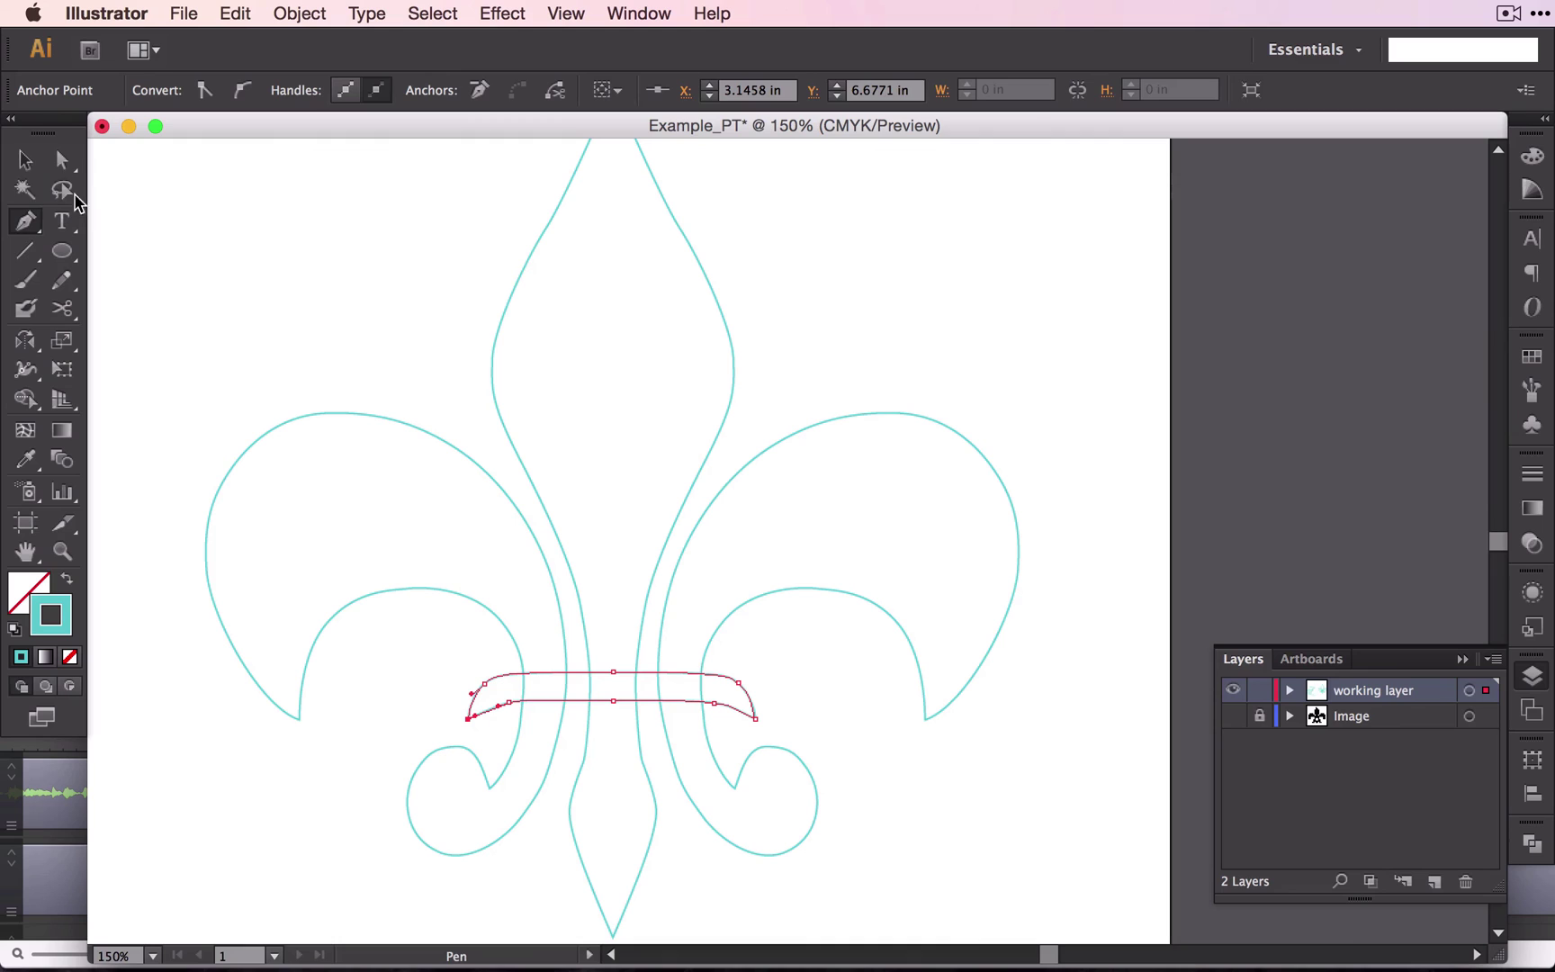
left_click(25, 161)
left_click(339, 348)
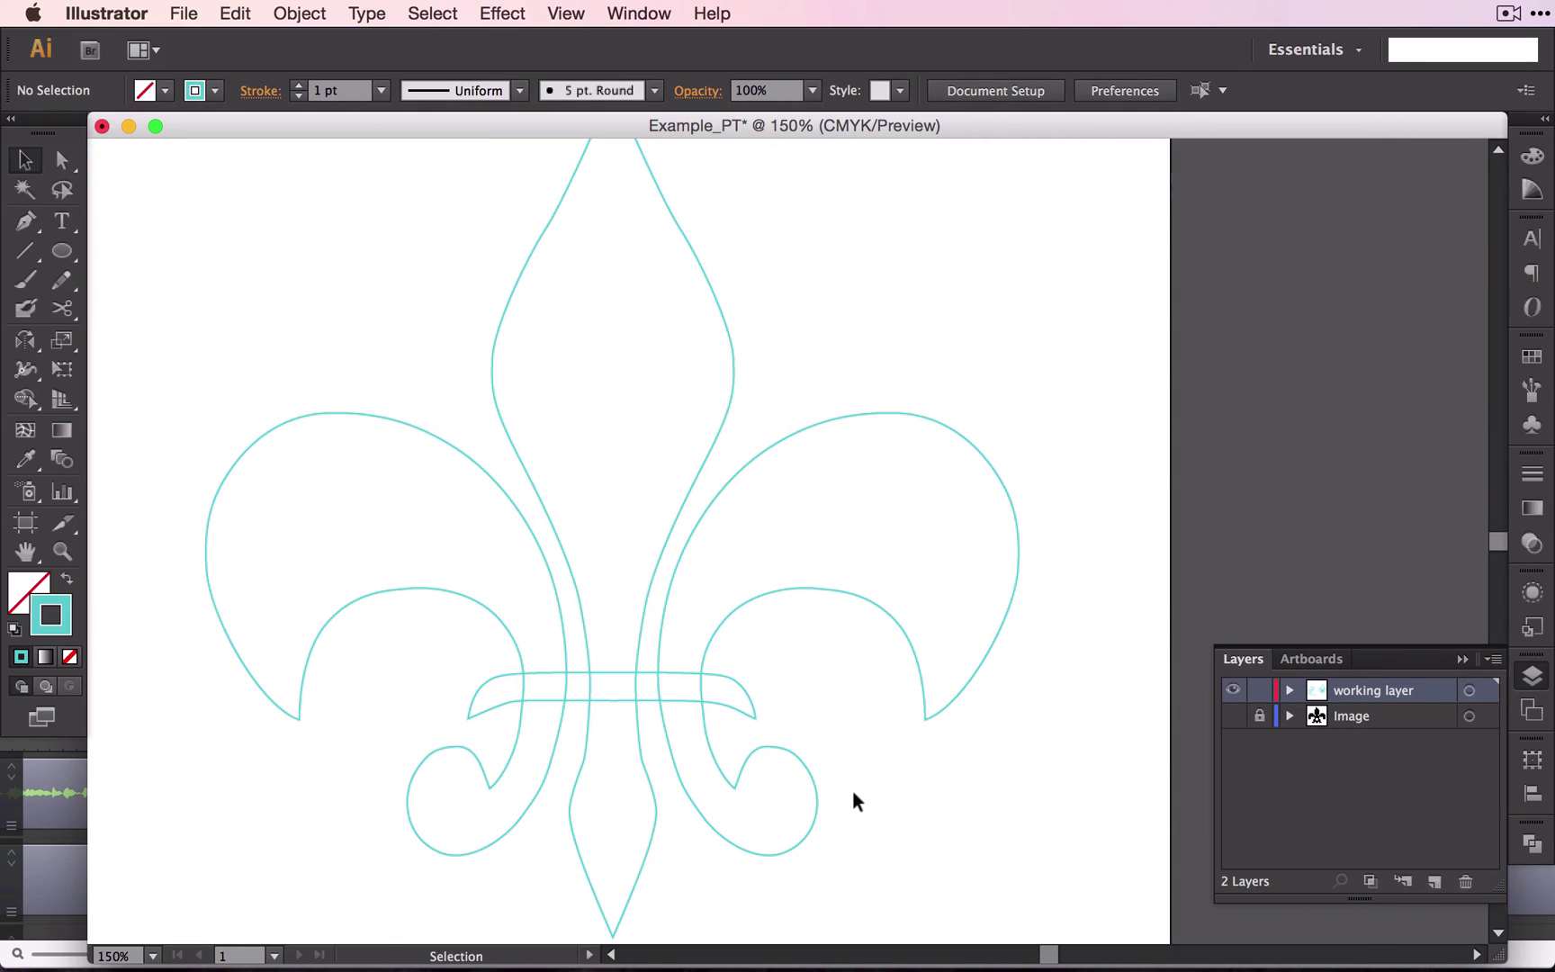
Select the petals and the crossbar, merge them into one shape with the Unite shape mode, and deselect the result.
left_click_drag(852, 790, 346, 509)
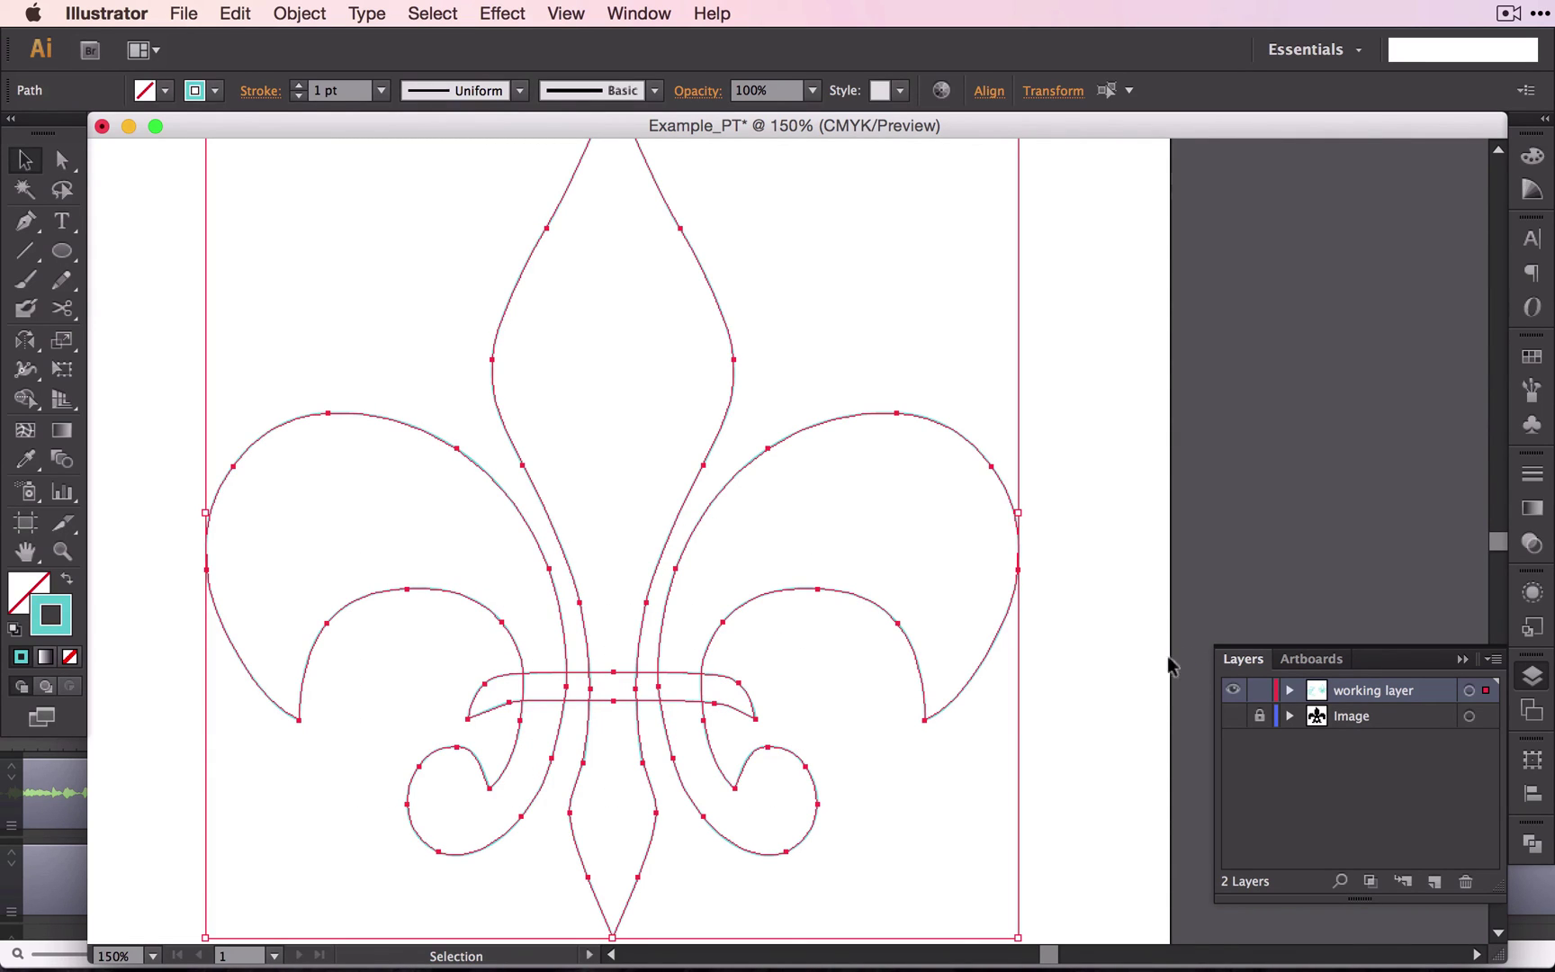
left_click(1532, 844)
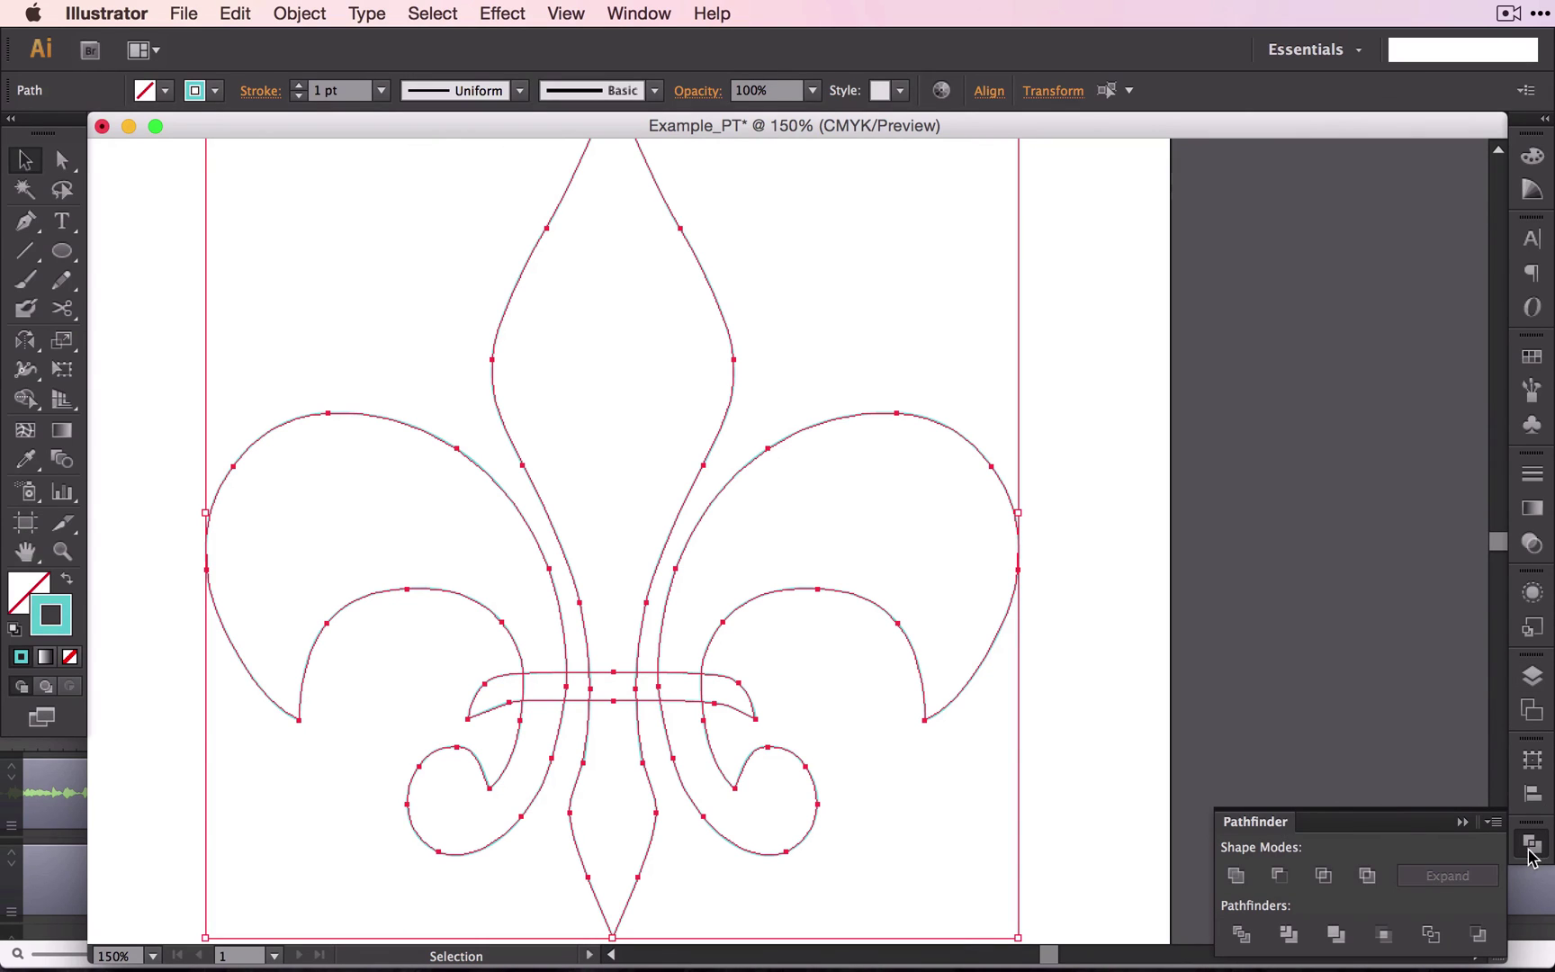
left_click(1237, 877)
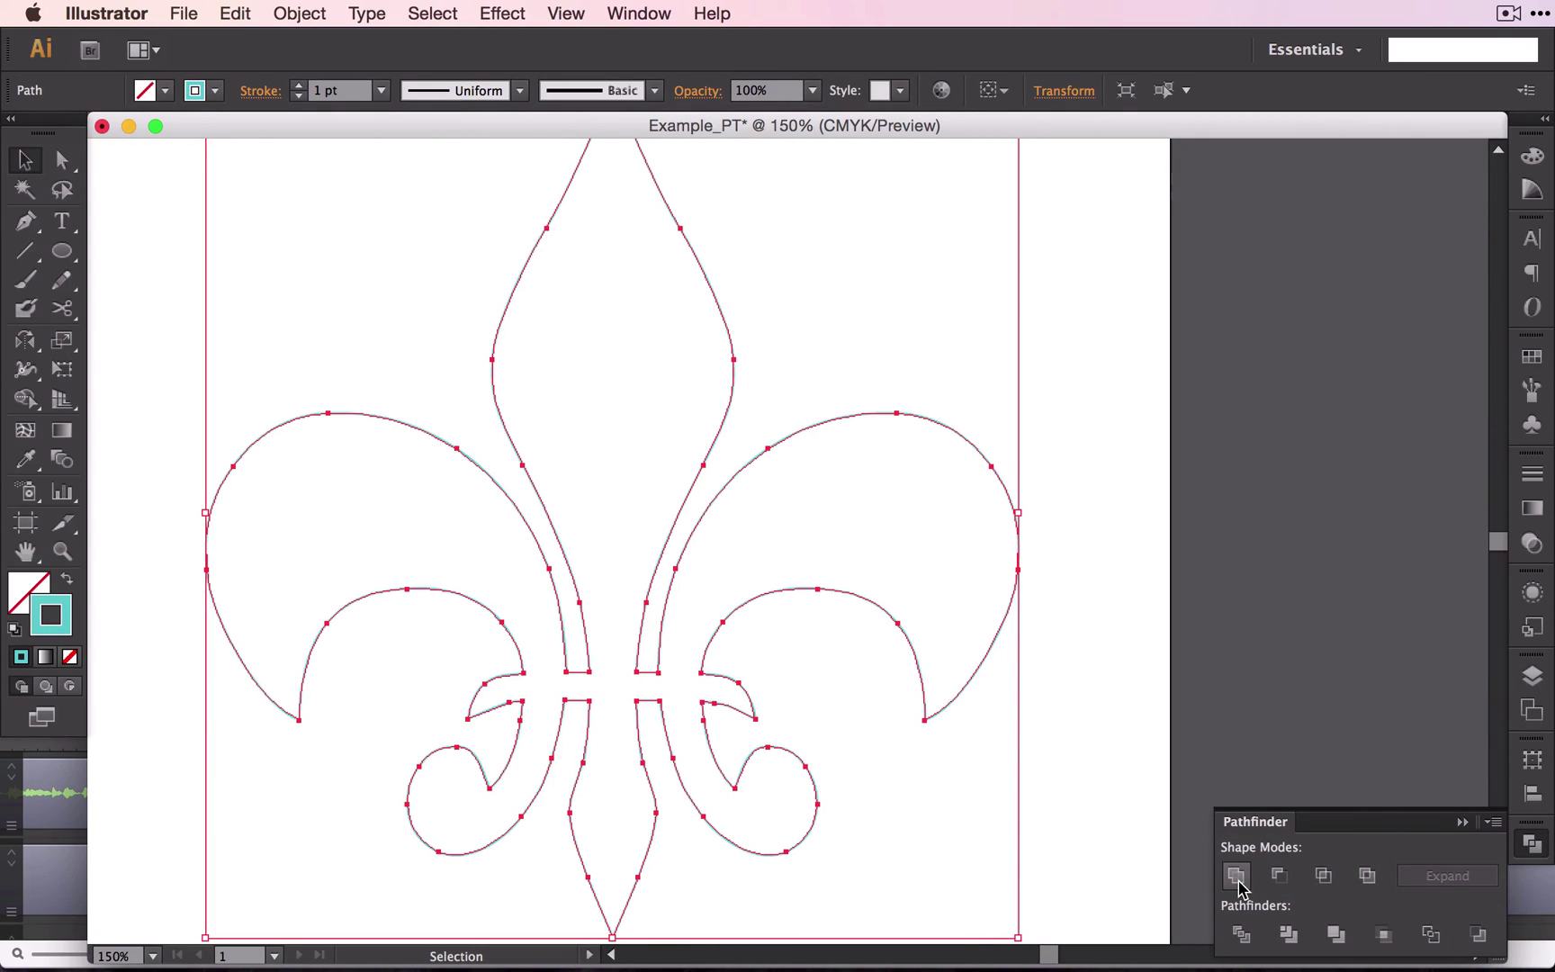
left_click(1063, 733)
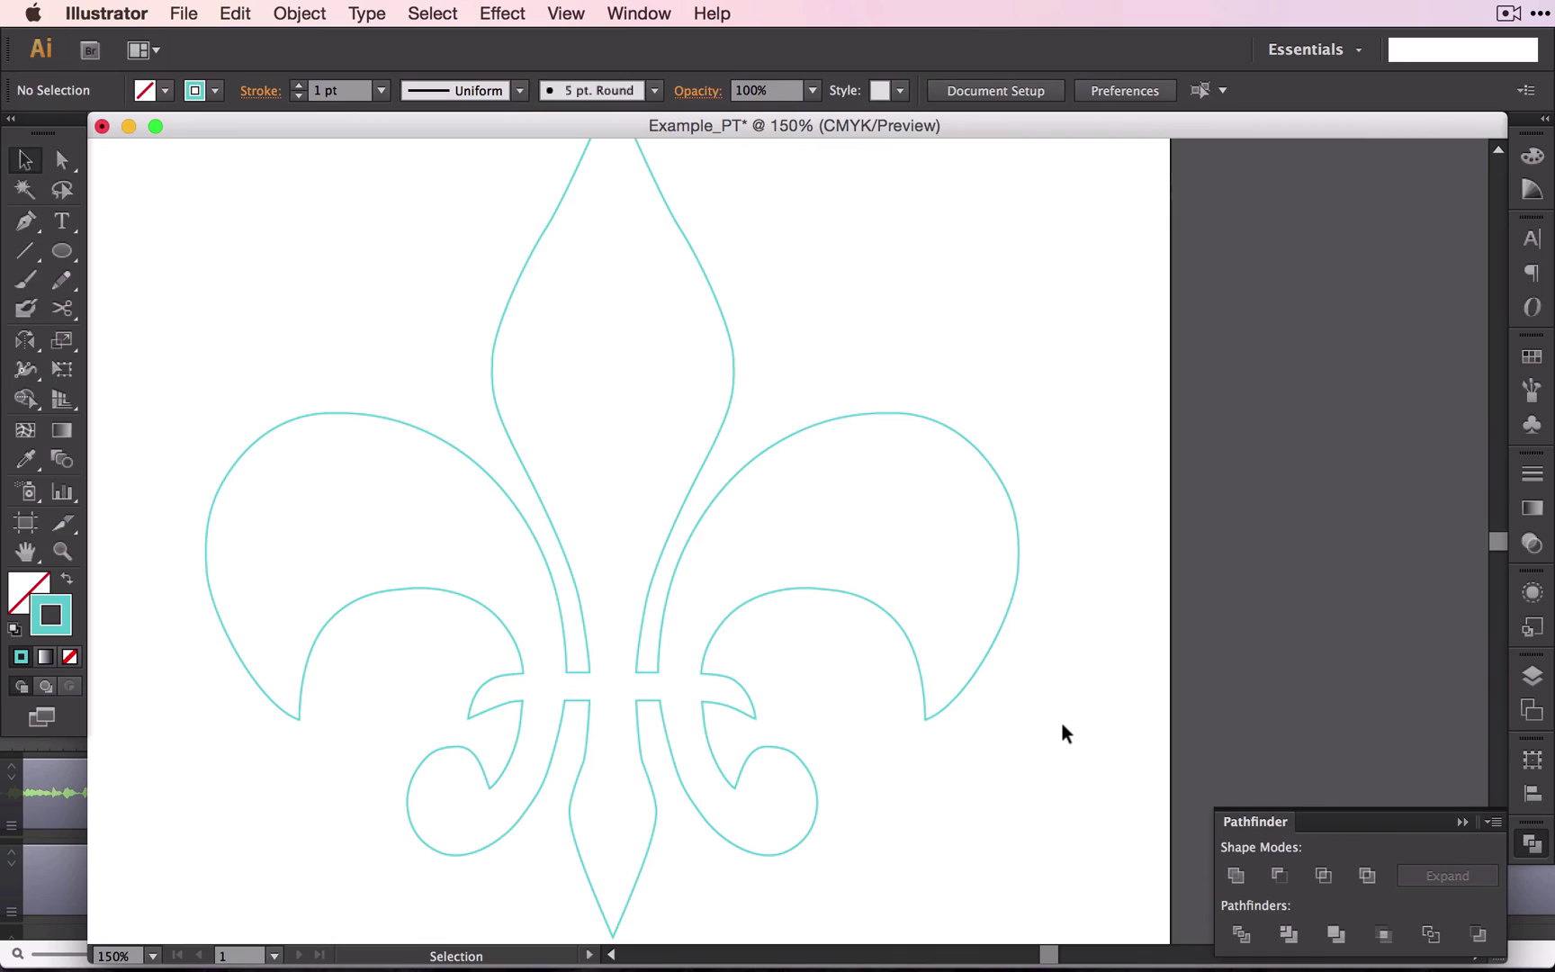
Compare the united outline with the reference by toggling the visibility of the Image and working layer layers.
left_click(1532, 677)
left_click(1233, 716)
left_click(1232, 689)
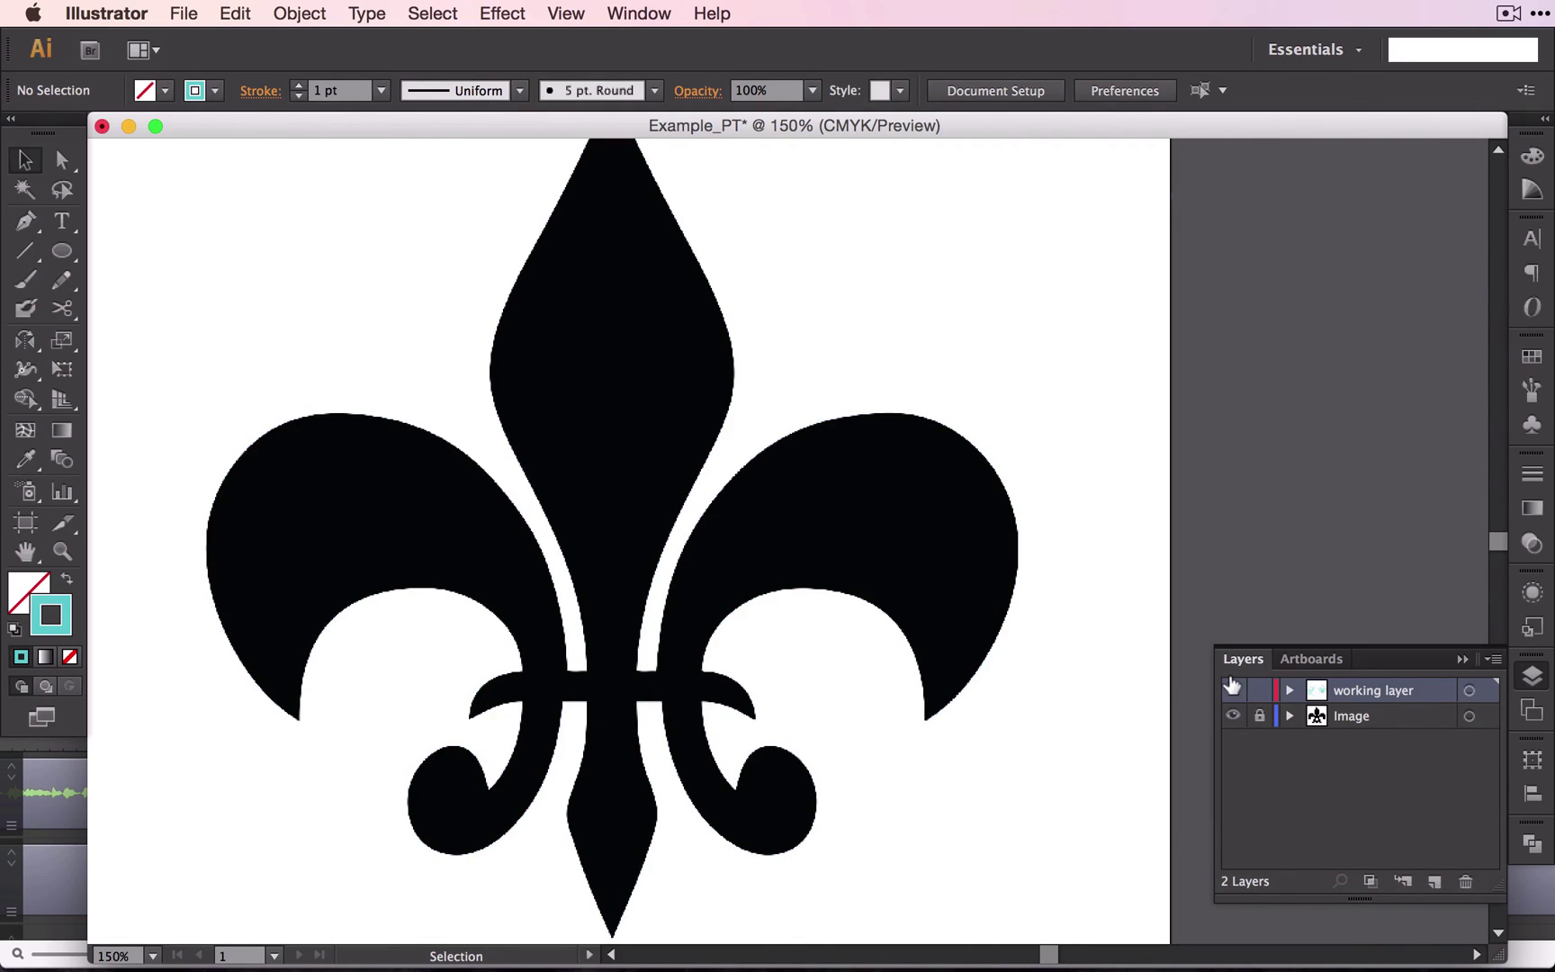
left_click(1233, 690)
left_click(1232, 717)
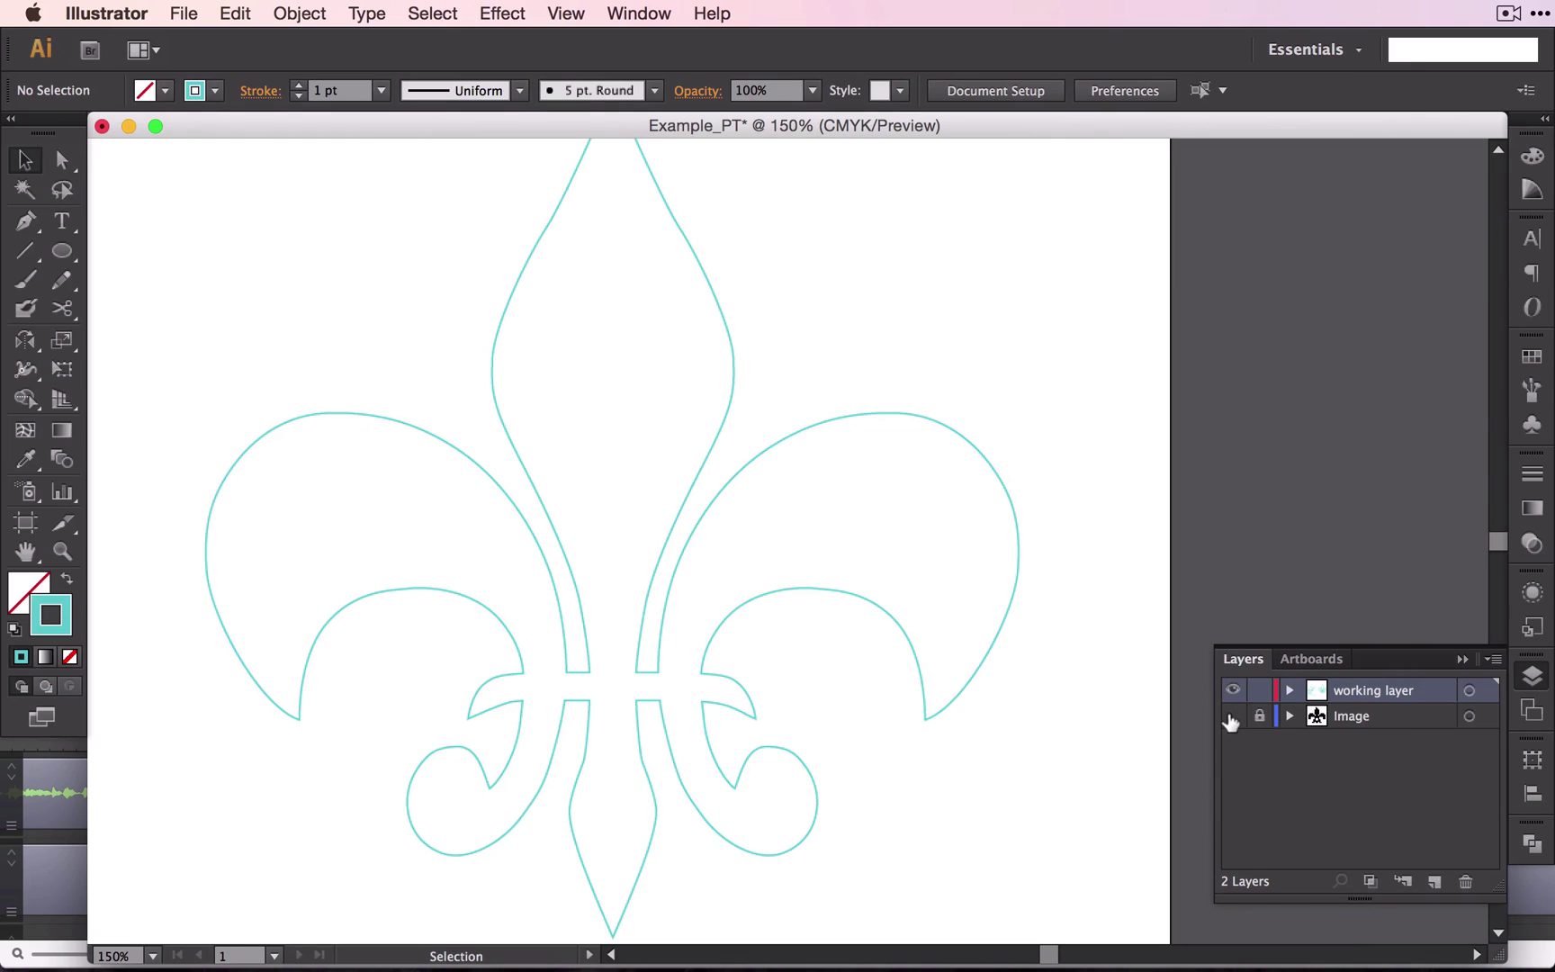